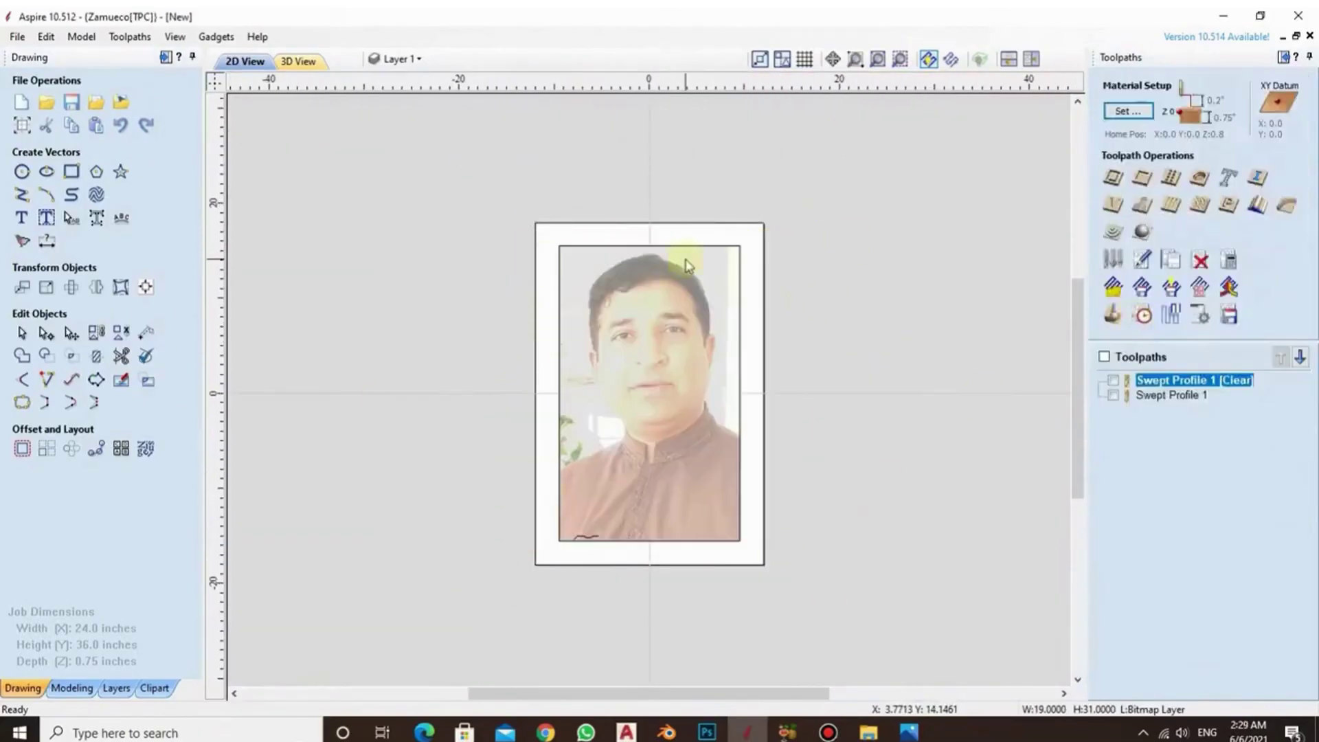
- Recalculate the finished Photo V-Carve toolpath to show the completed photo-frame demo
click(1198, 281)
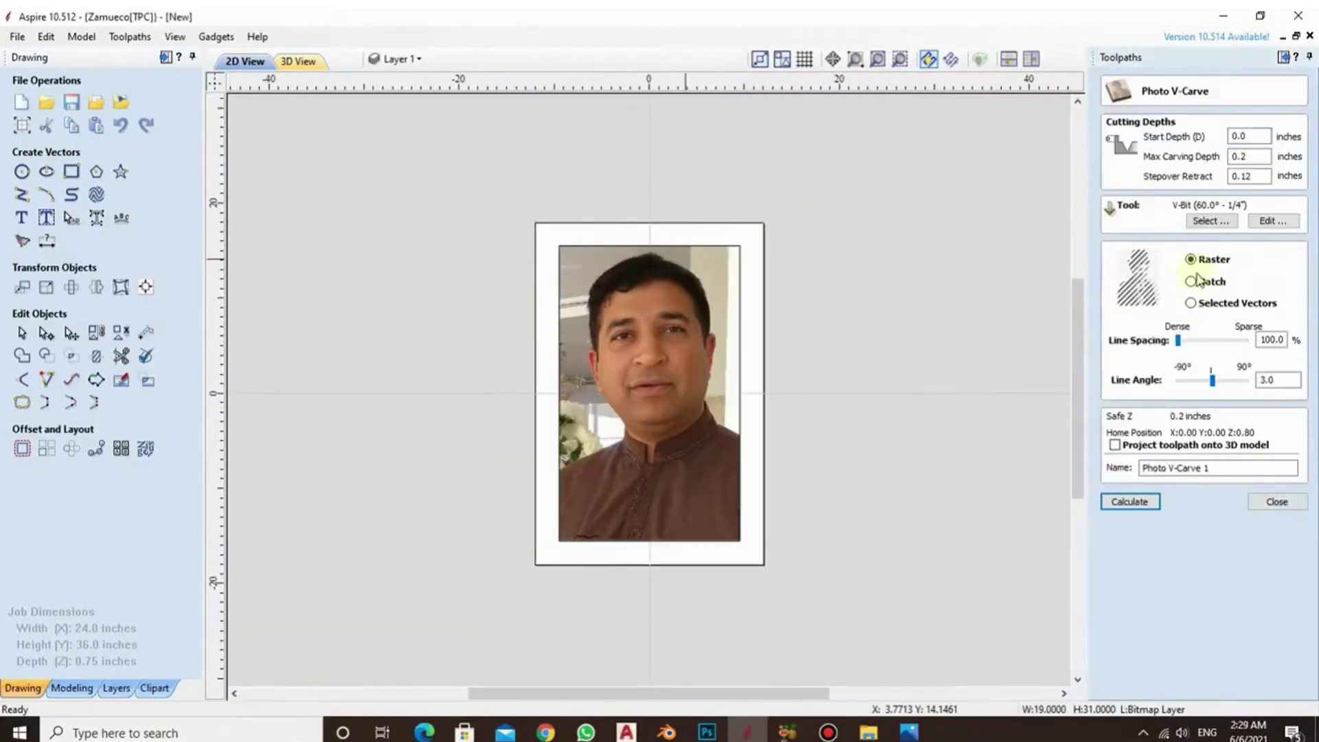
click(1129, 501)
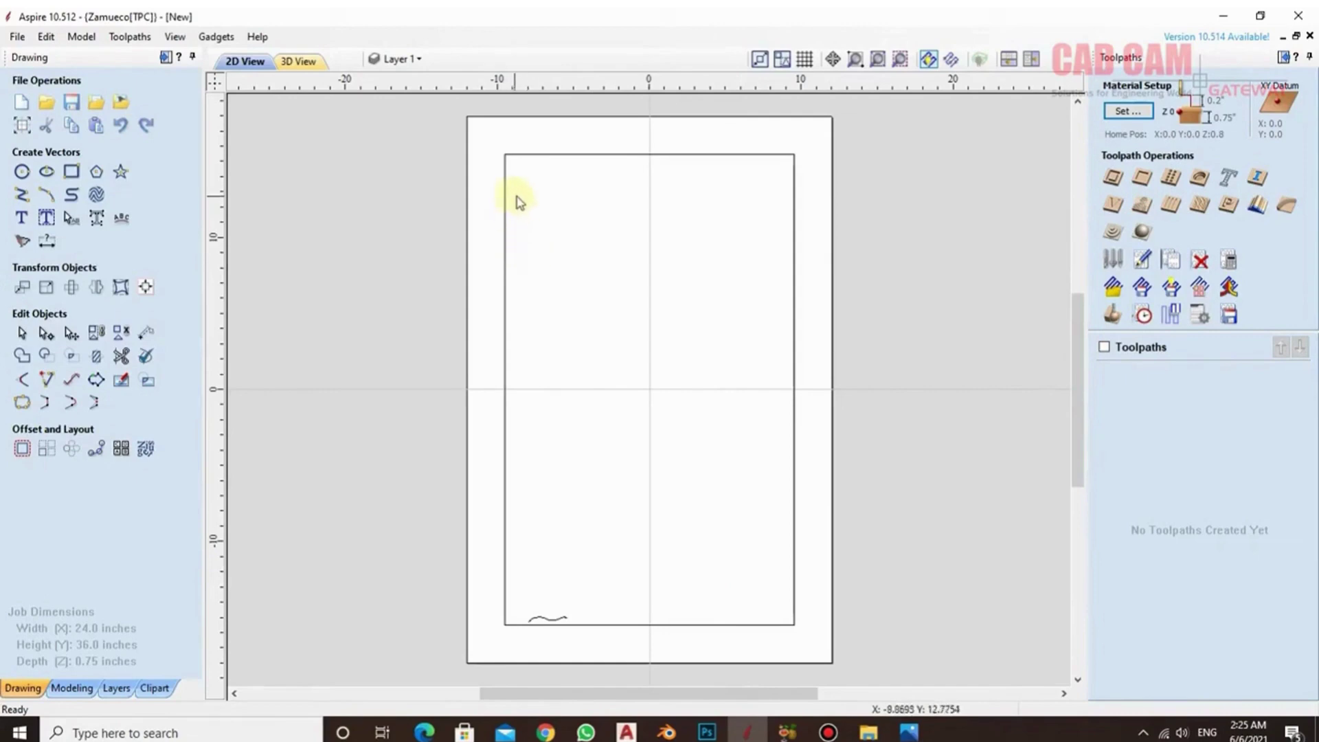
click(22, 126)
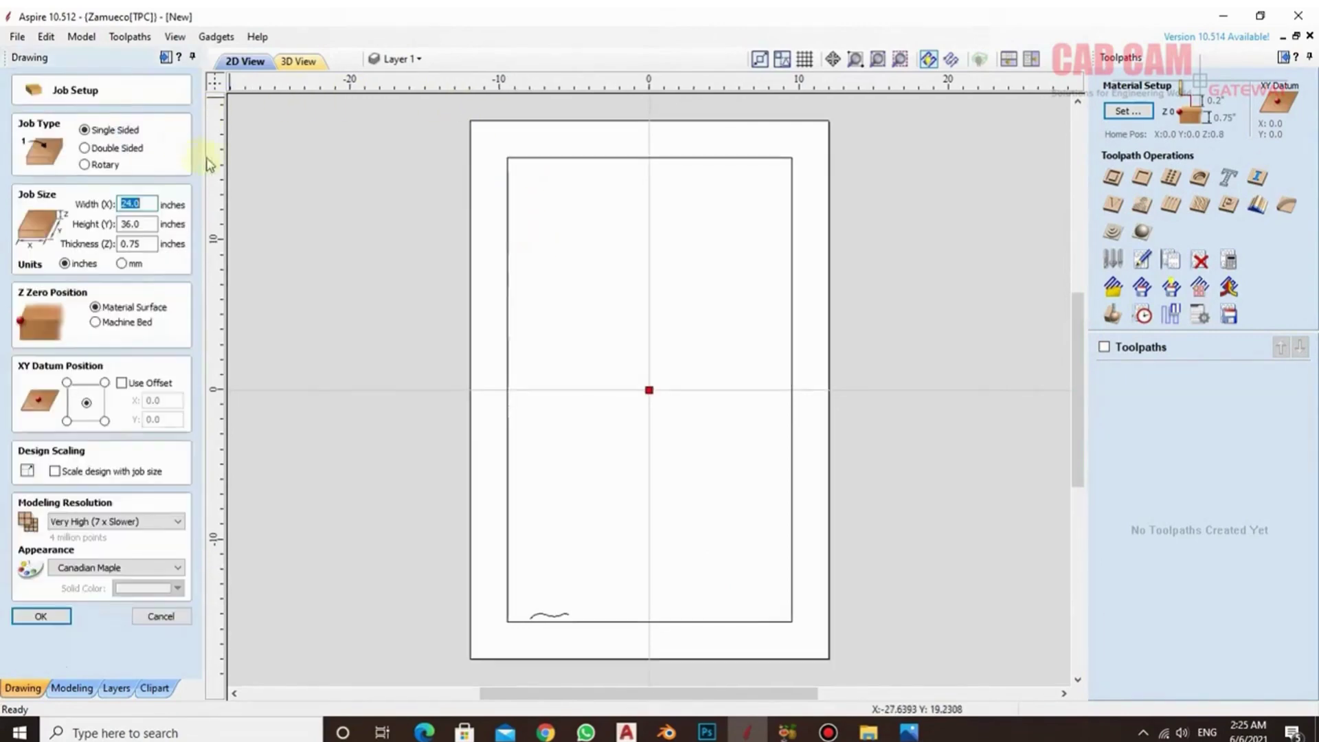
click(41, 616)
click(510, 155)
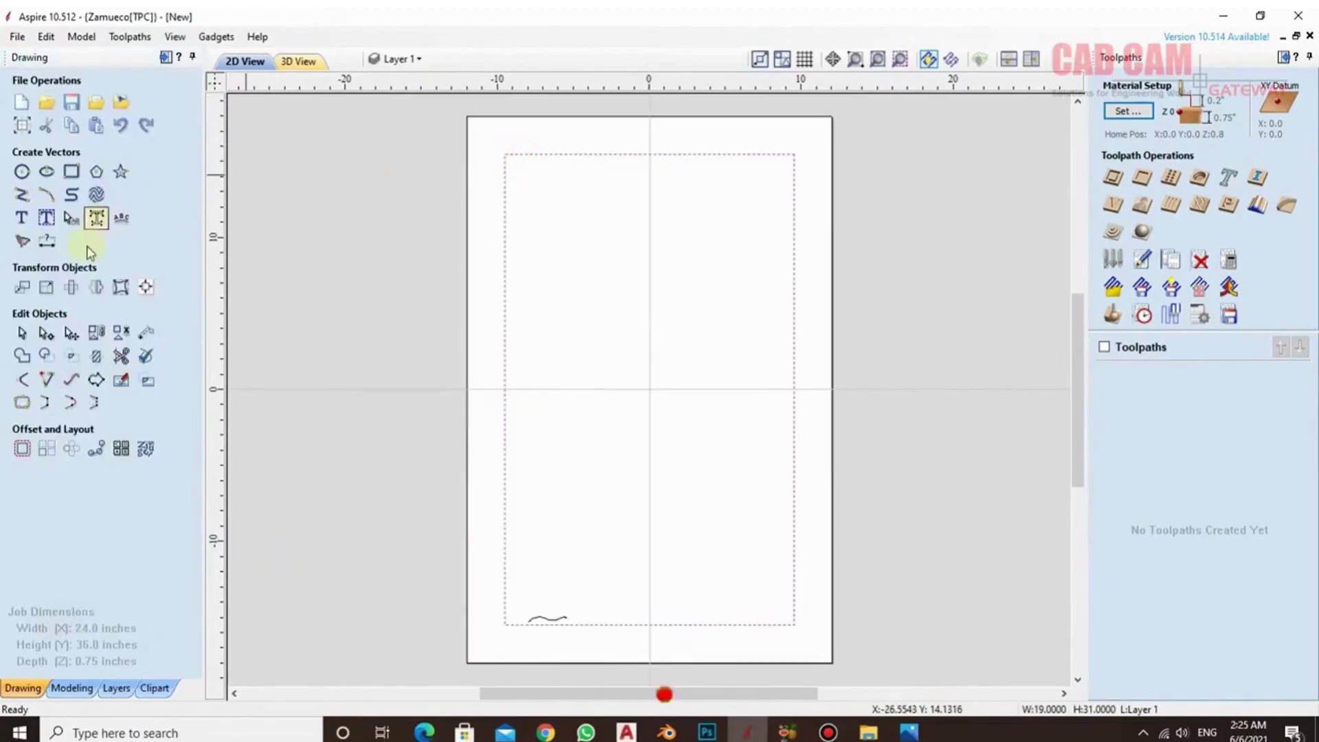
click(46, 287)
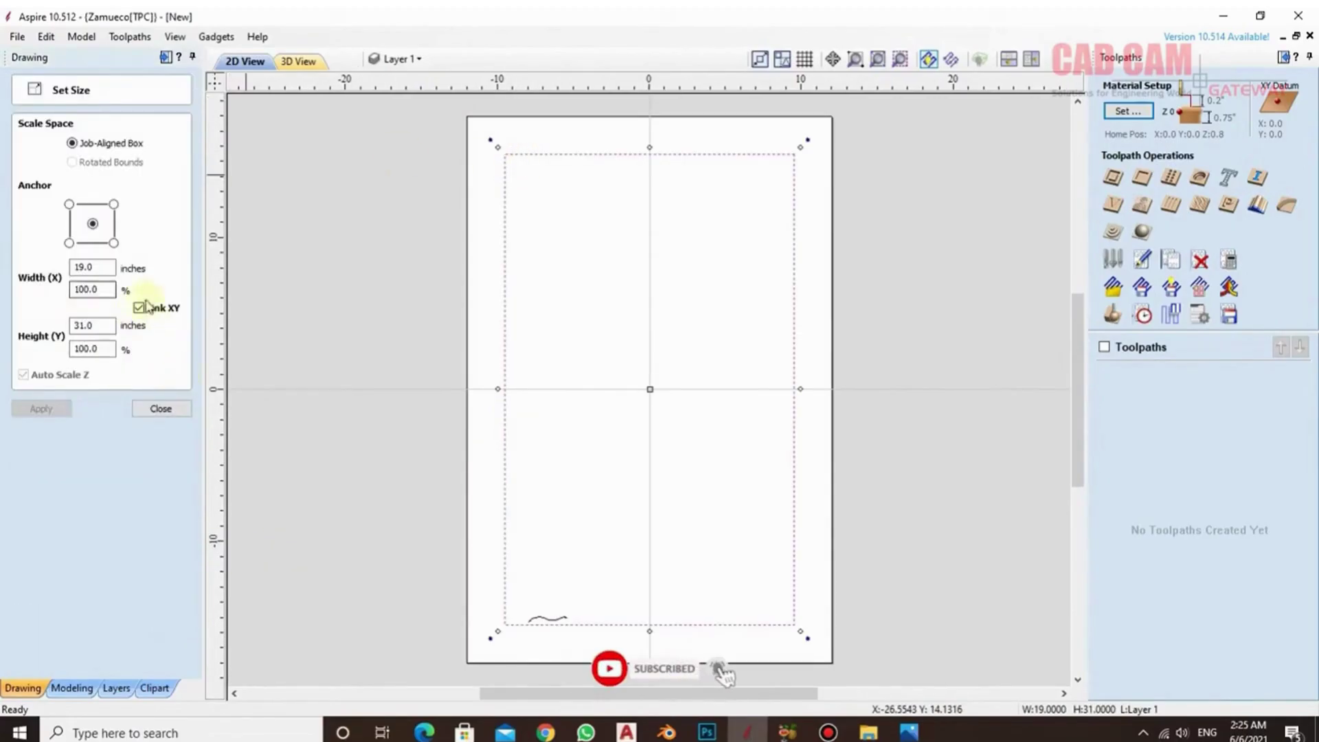
click(176, 412)
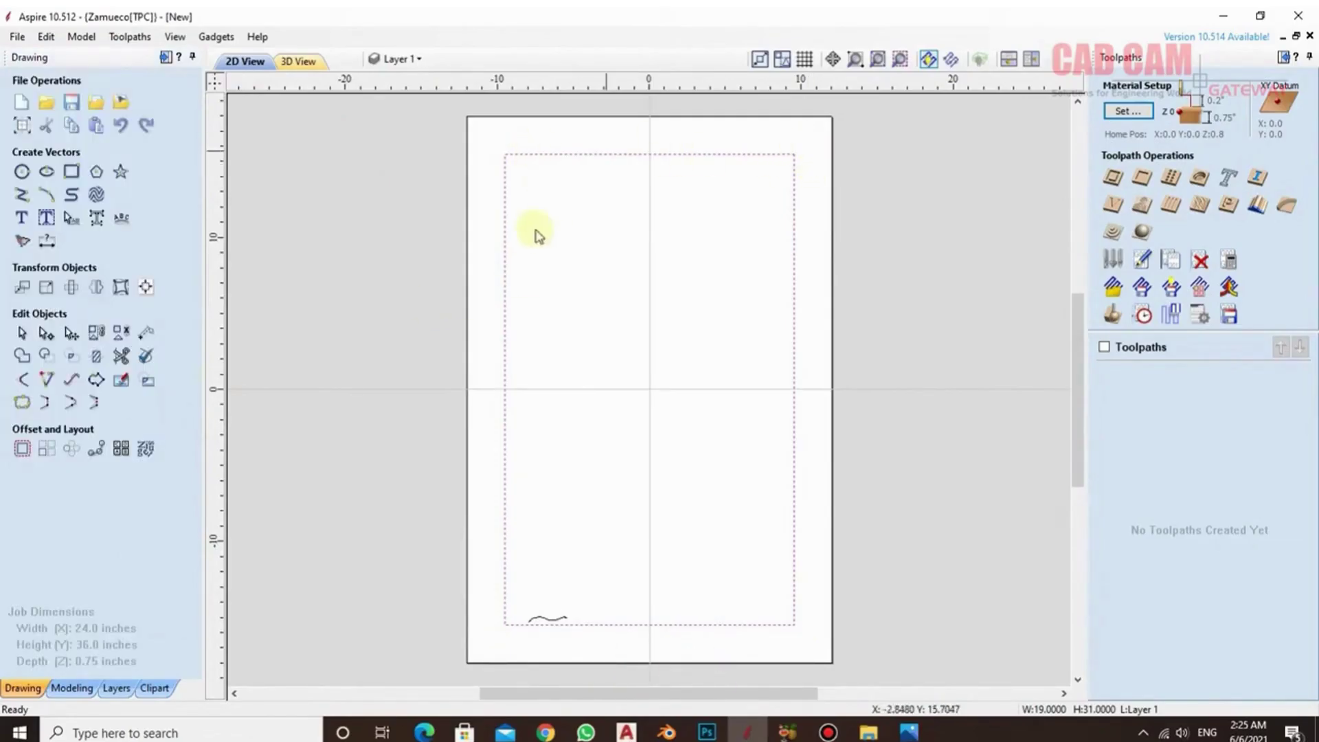
click(543, 623)
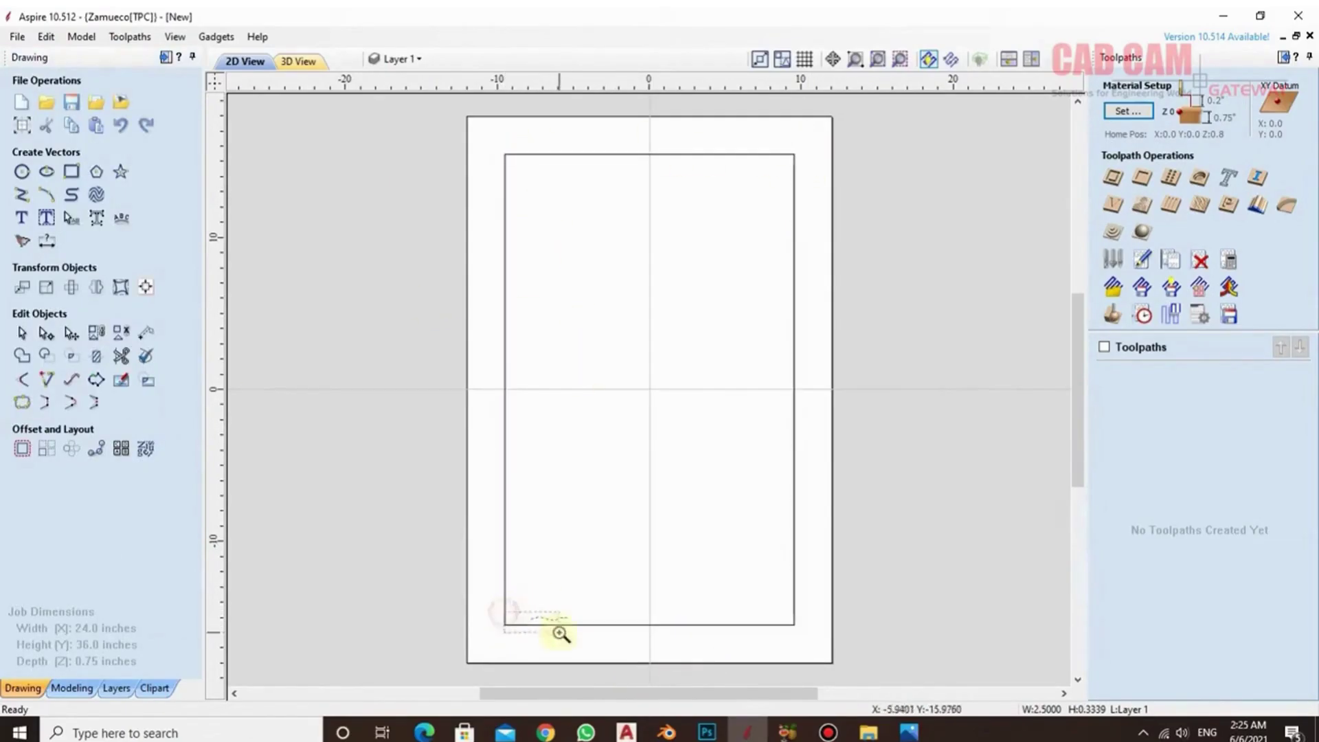
- Inspect the wavy curve up close, then select the inner rectangle as the sweep rail
scroll(550, 629, up, 5)
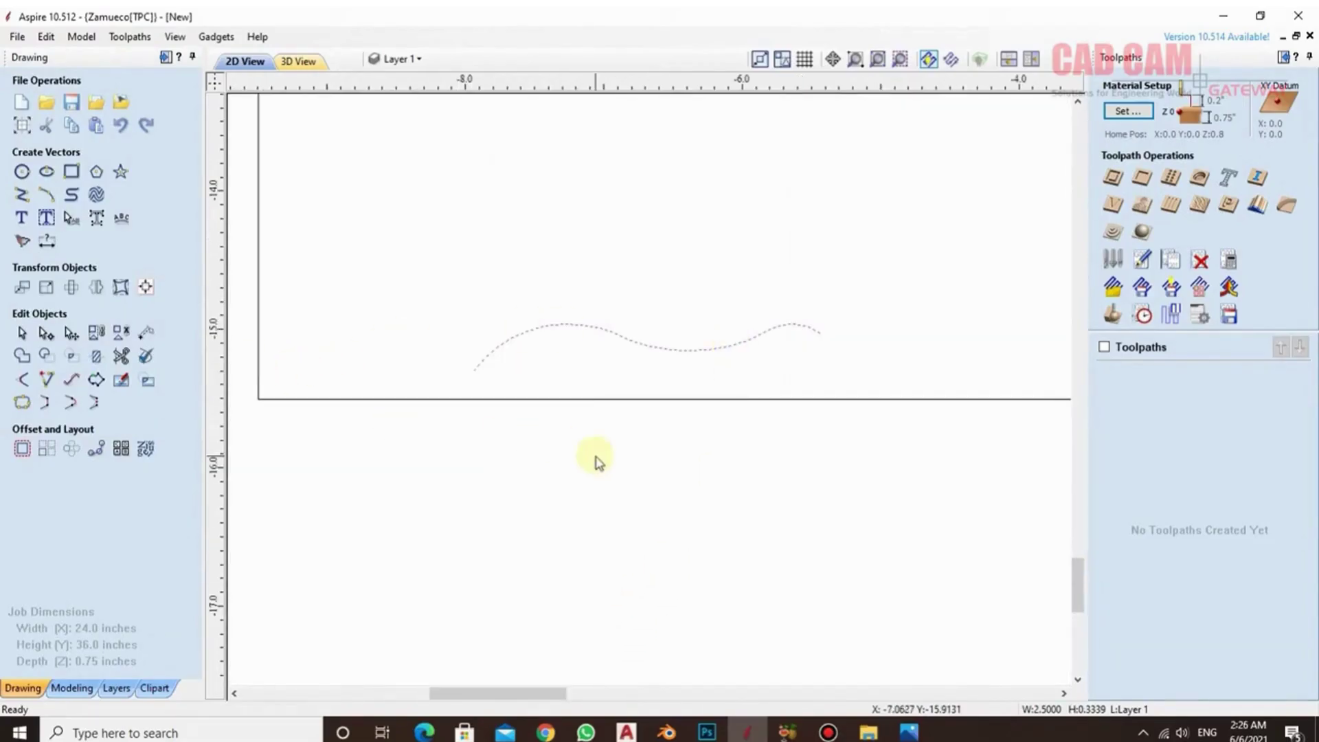
scroll(594, 459, down, 5)
scroll(604, 543, down, 2)
scroll(618, 437, up, 1)
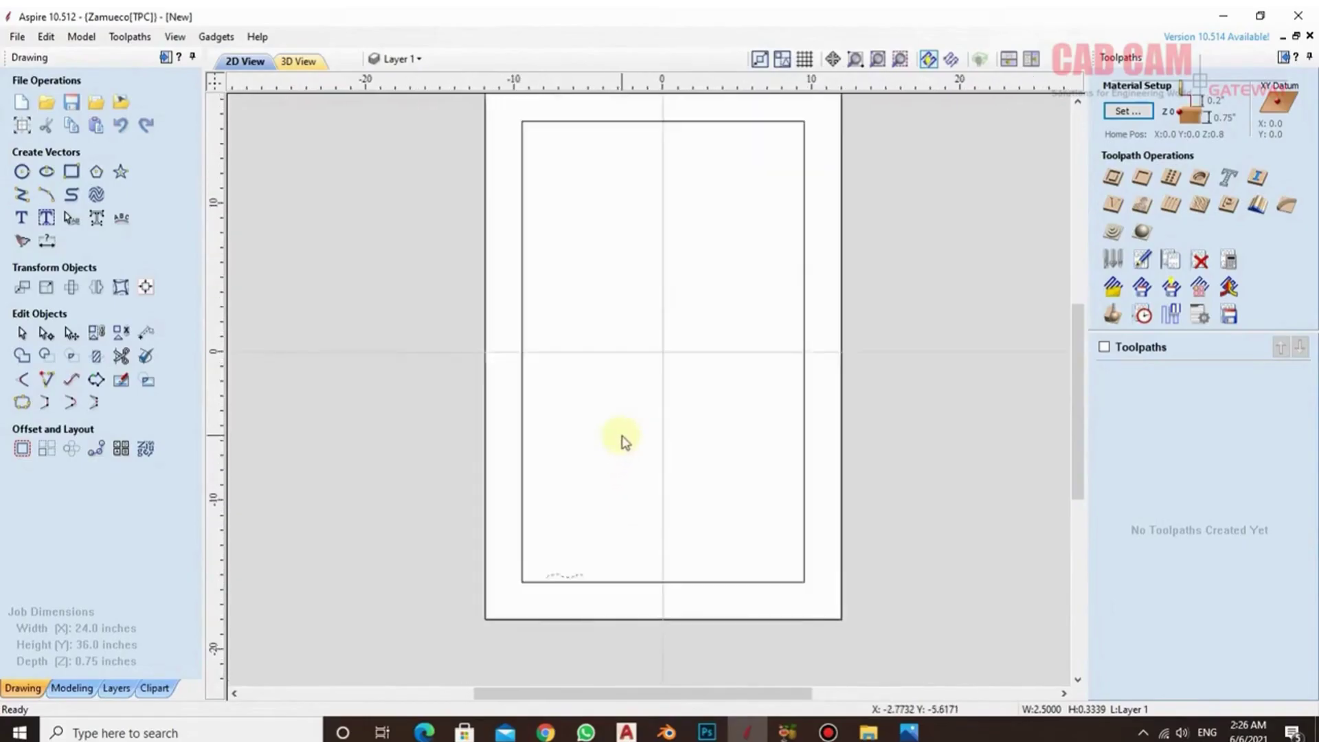
scroll(621, 432, down, 1)
scroll(666, 343, up, 1)
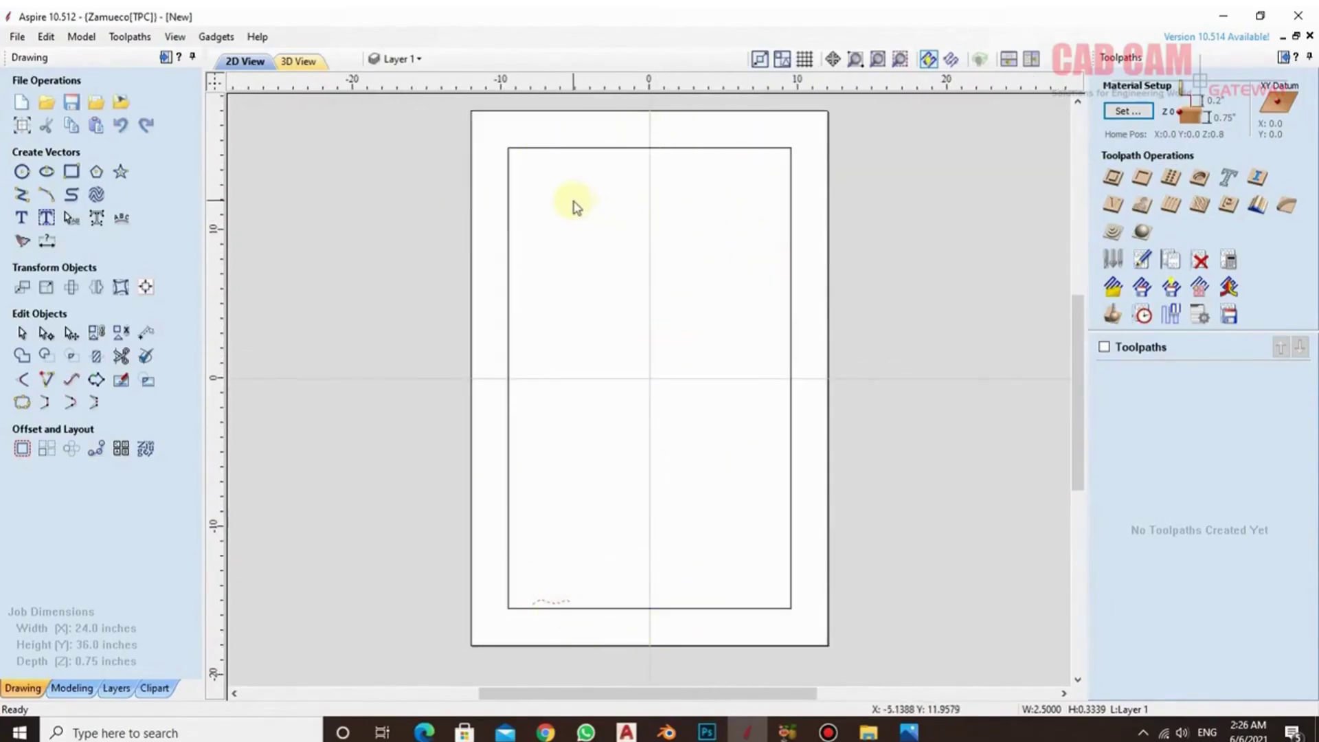
click(877, 485)
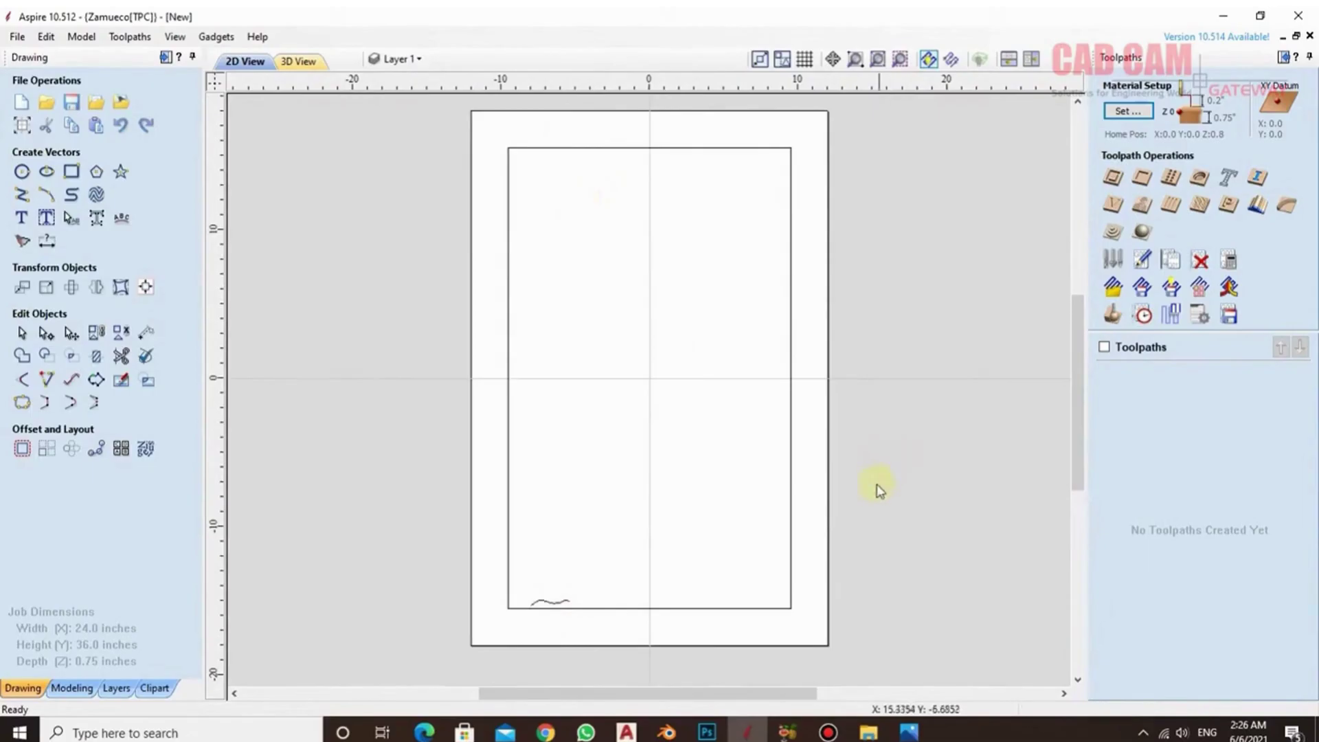
click(509, 582)
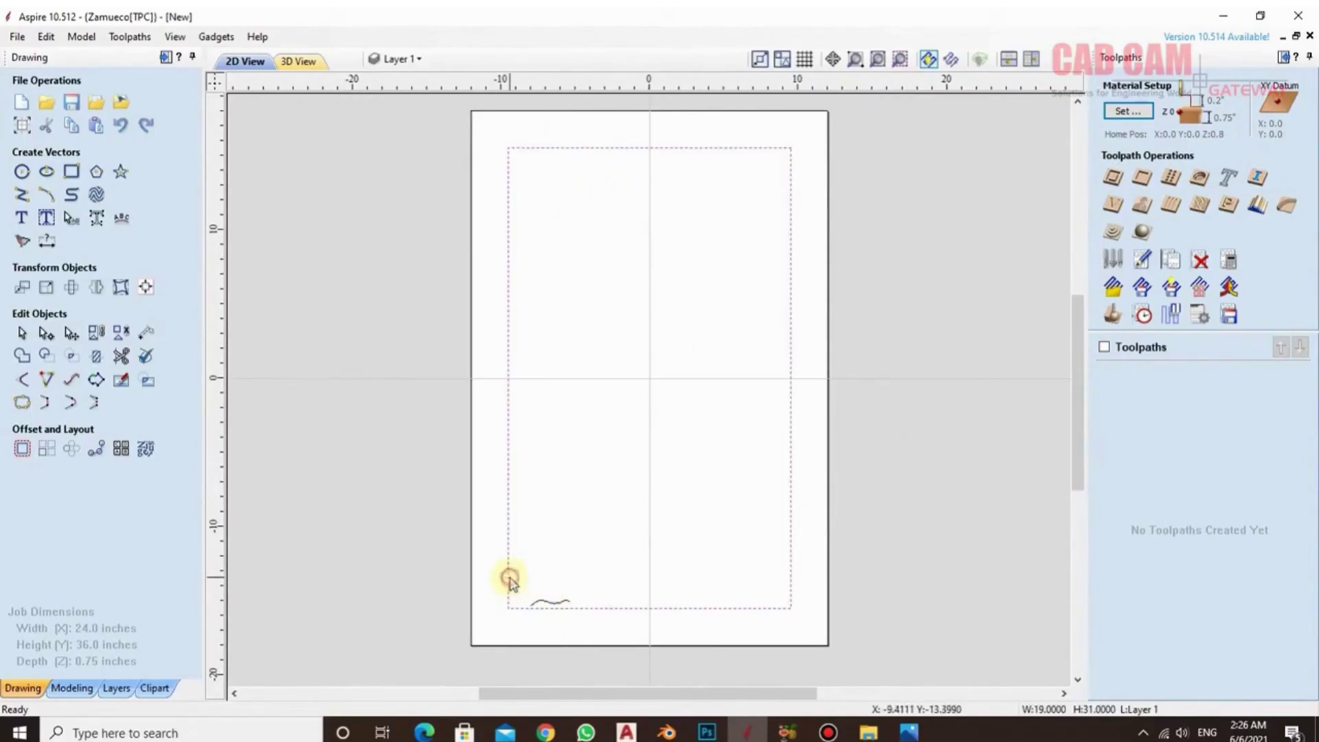
- Add the wavy curve and calculate a moulding toolpath with Use Larger Area Clearance Tool off
shift+click(560, 606)
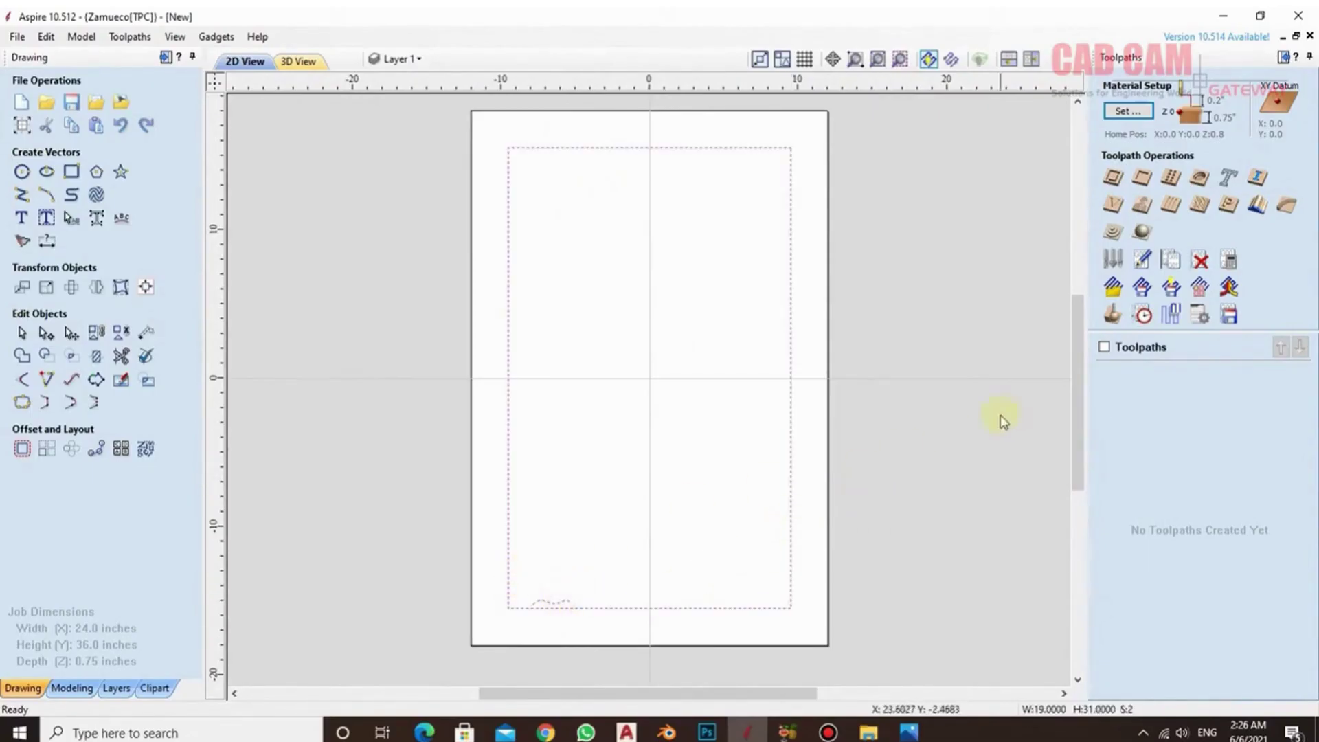
click(1256, 204)
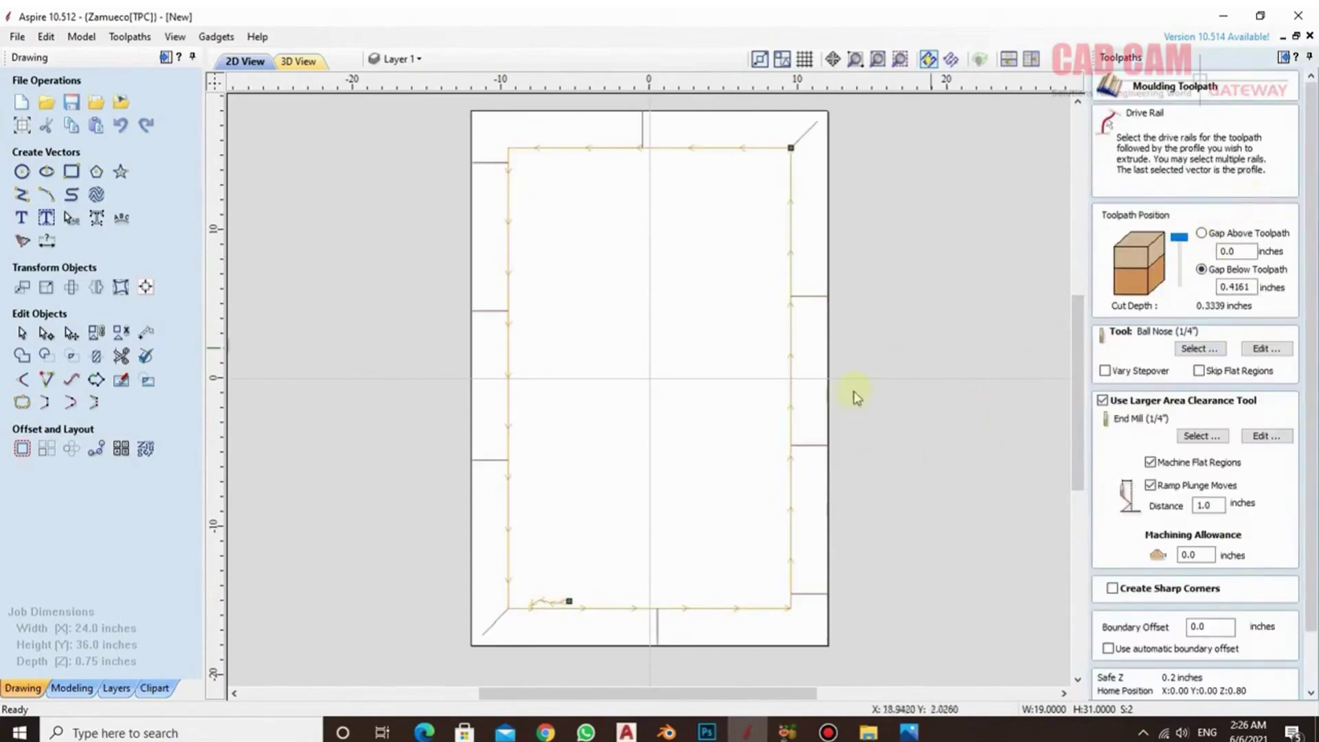
click(1152, 402)
scroll(1311, 412, down, 2)
click(1118, 683)
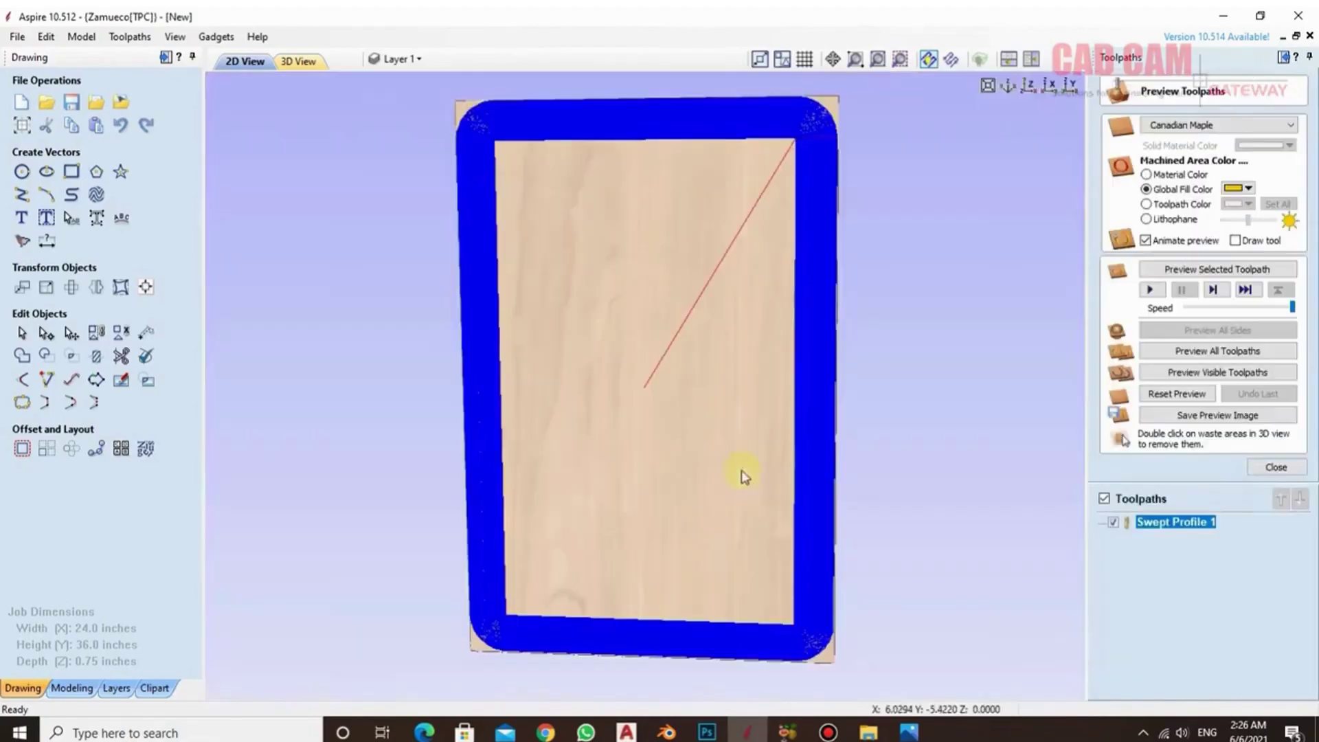
- Orbit and zoom the 3D preview to inspect the moulding's lower-left corner
drag(747, 476, 545, 663)
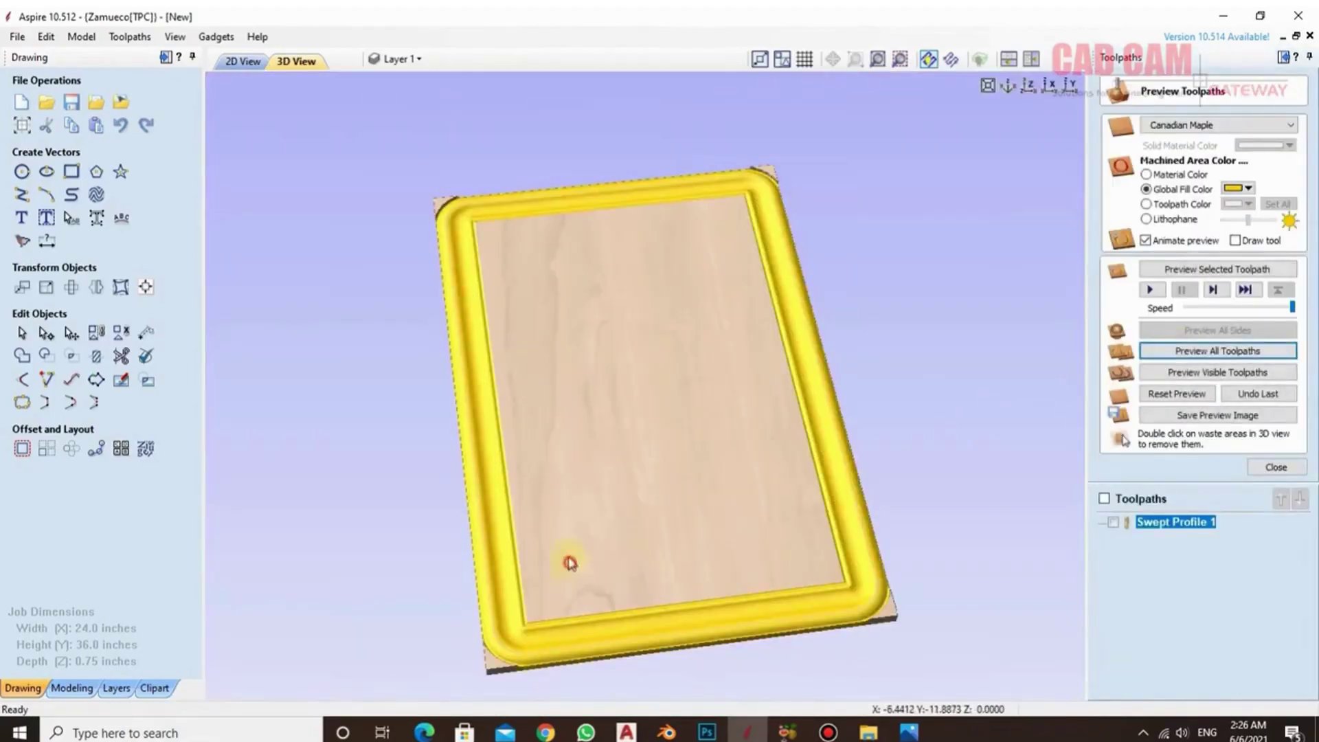
drag(570, 562, 550, 436)
scroll(442, 559, up, 3)
drag(441, 559, 589, 456)
scroll(495, 520, up, 3)
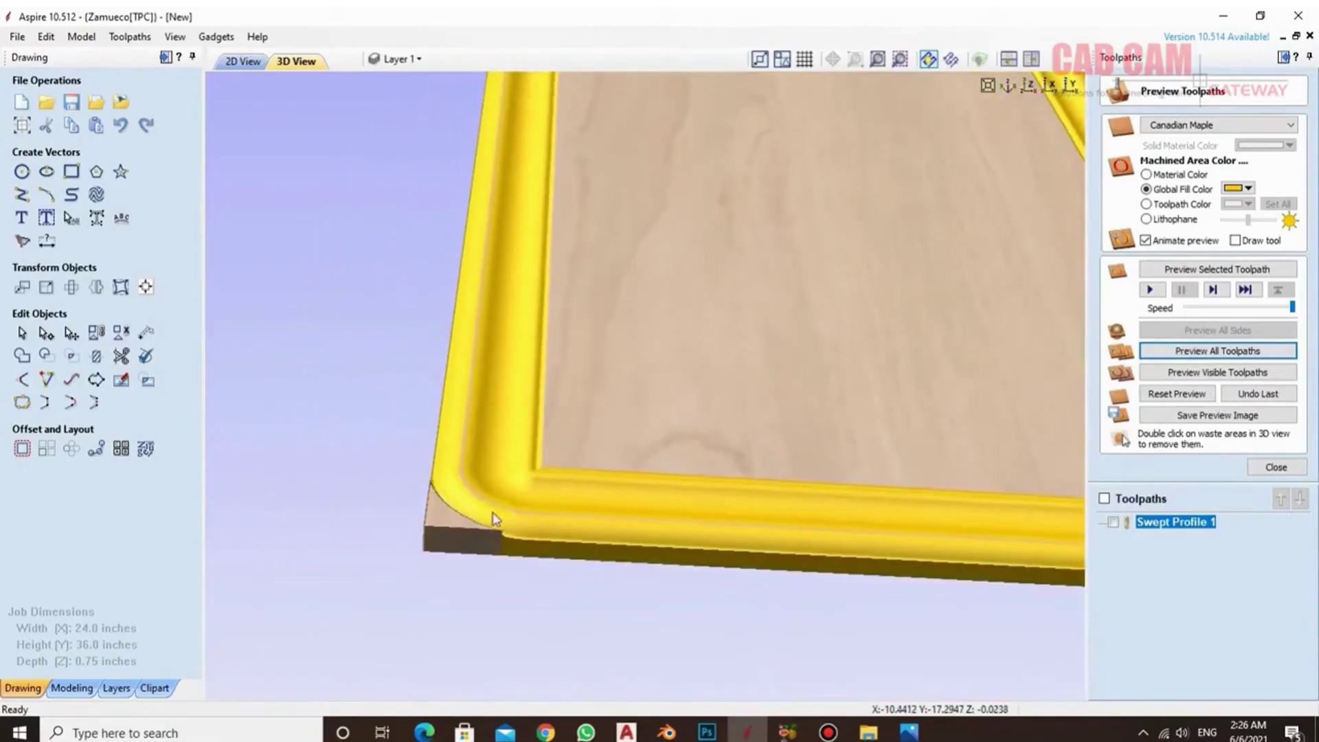
drag(494, 520, 568, 462)
scroll(442, 545, up, 3)
drag(442, 544, 588, 476)
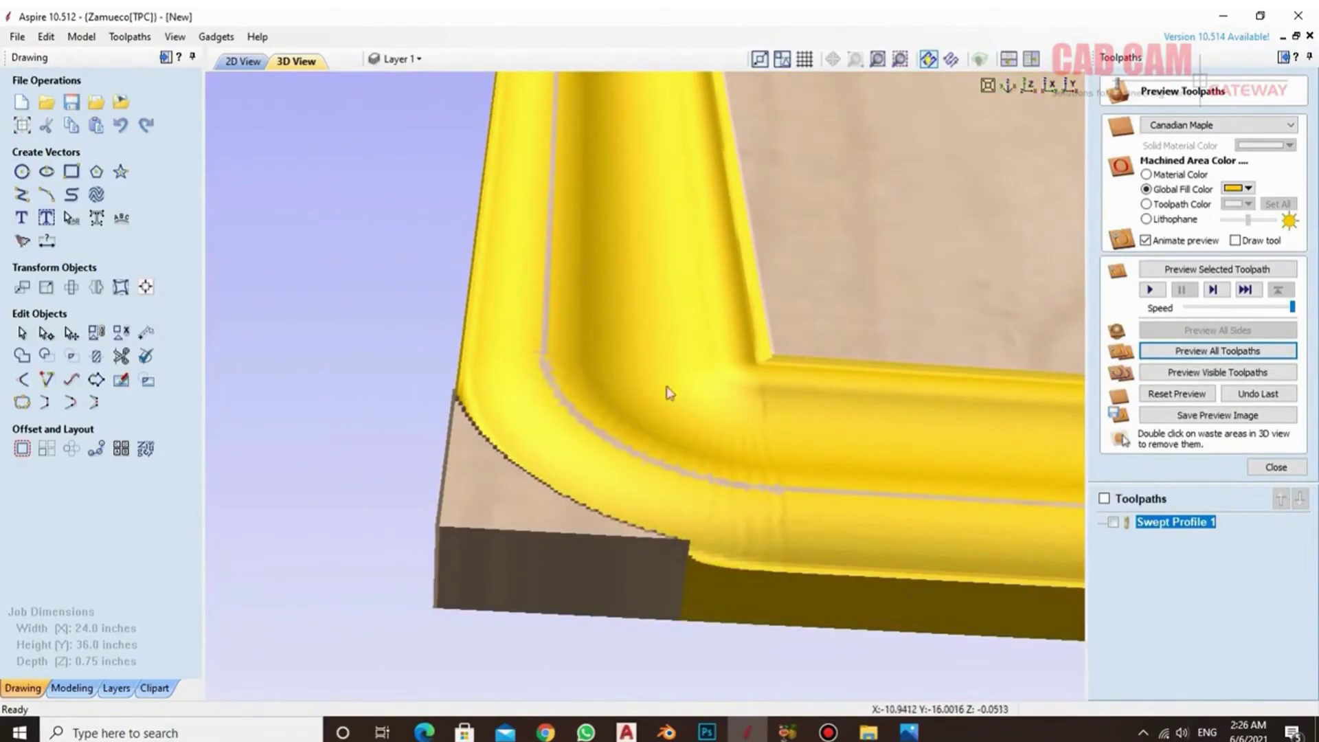
- Edit Swept Profile 1: 0.05 inch gap, larger area clearance using the End Mill (1/4")
double_click(1168, 521)
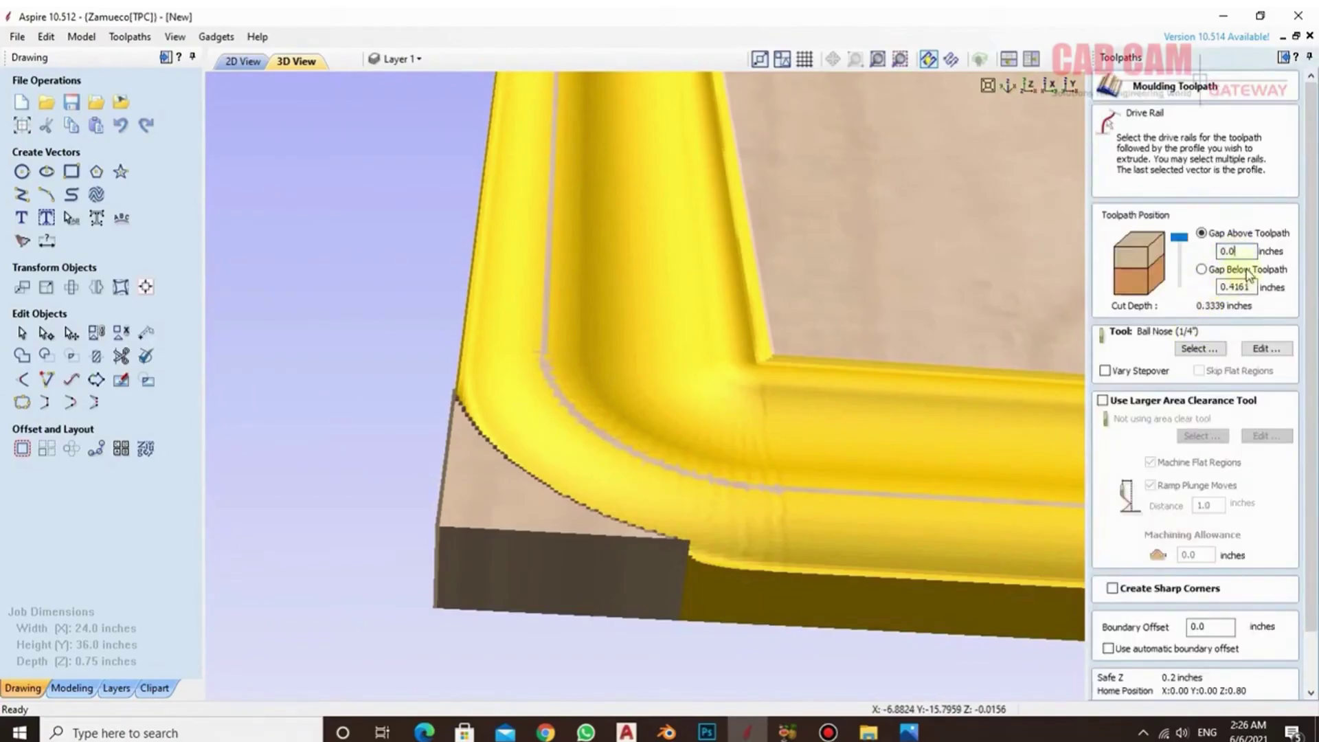
key(BackSpace)
text(5)
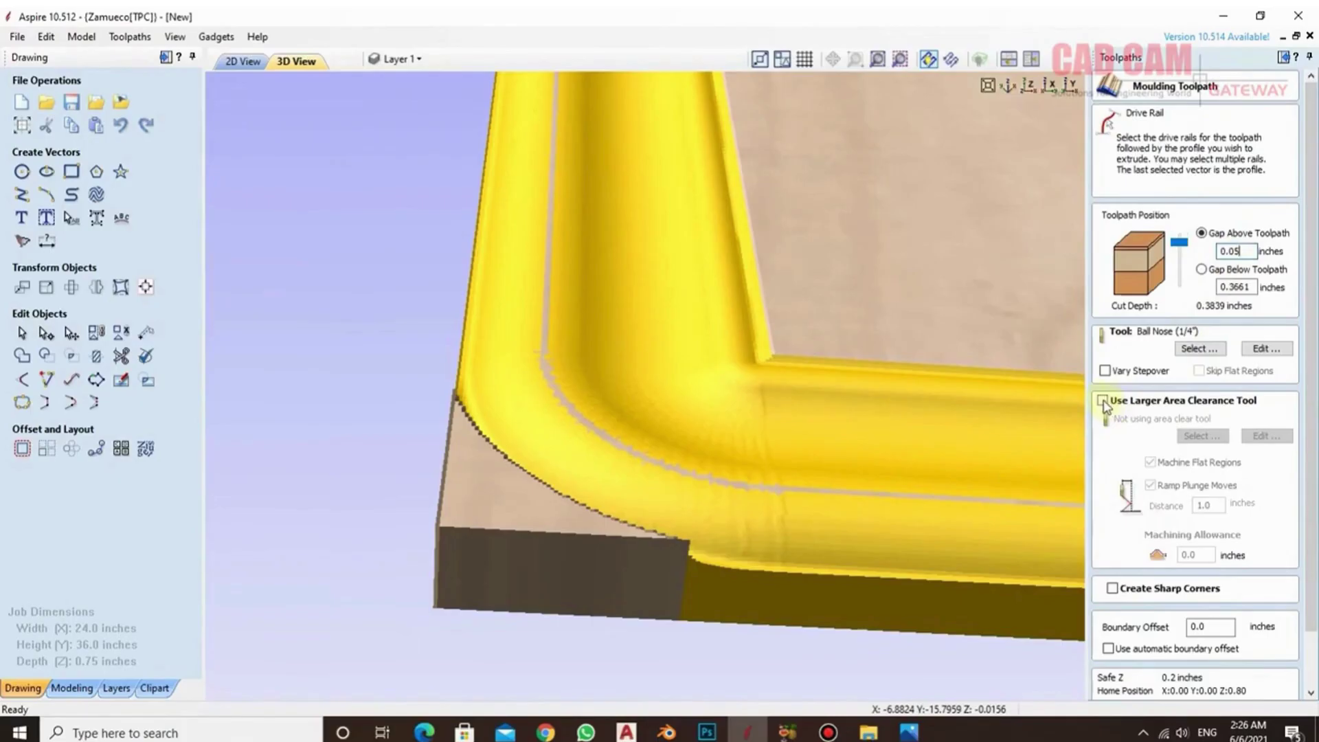
click(1102, 400)
click(1195, 438)
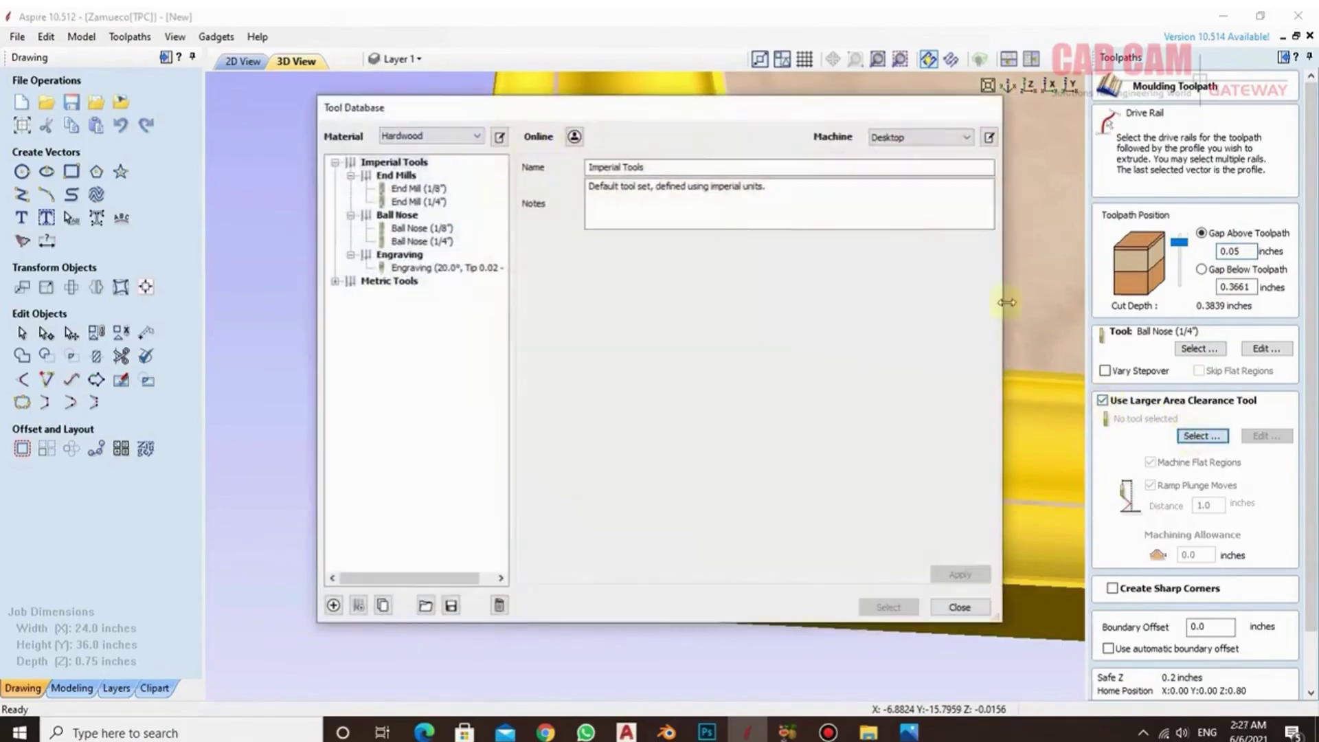
click(405, 202)
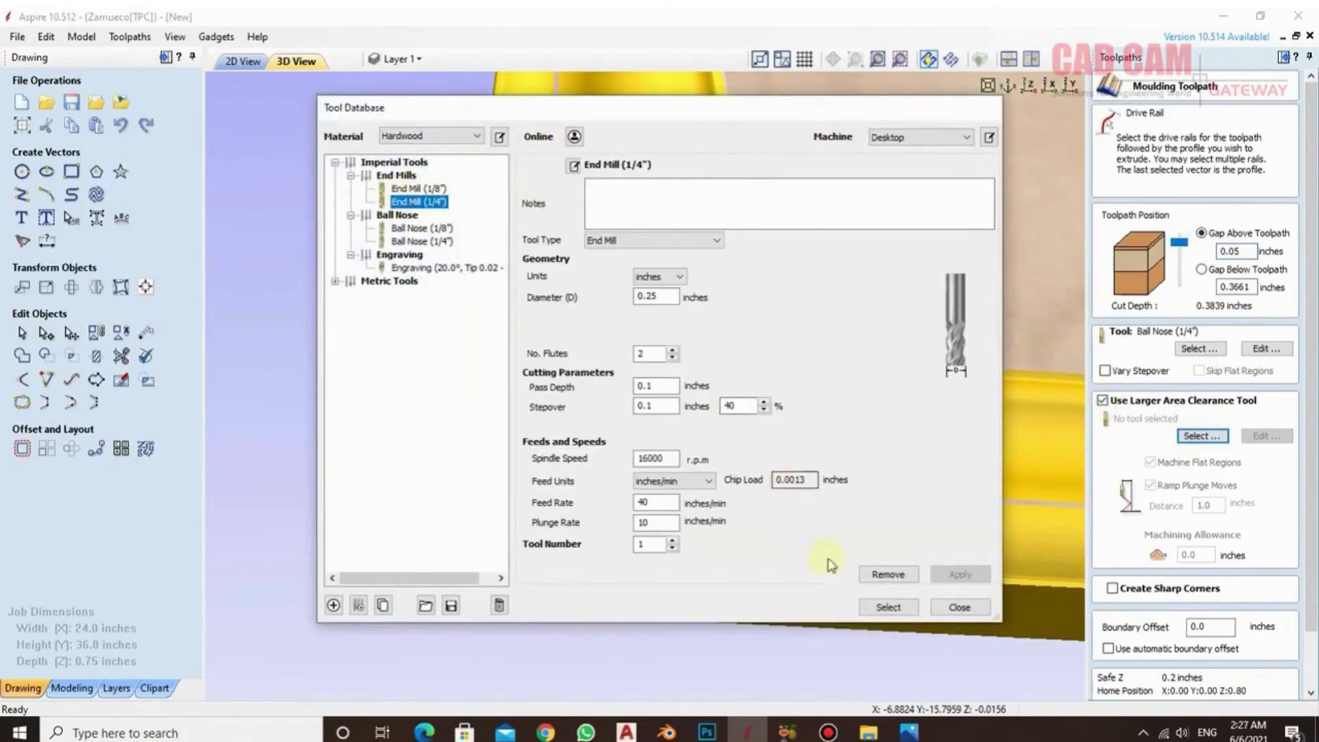
click(889, 607)
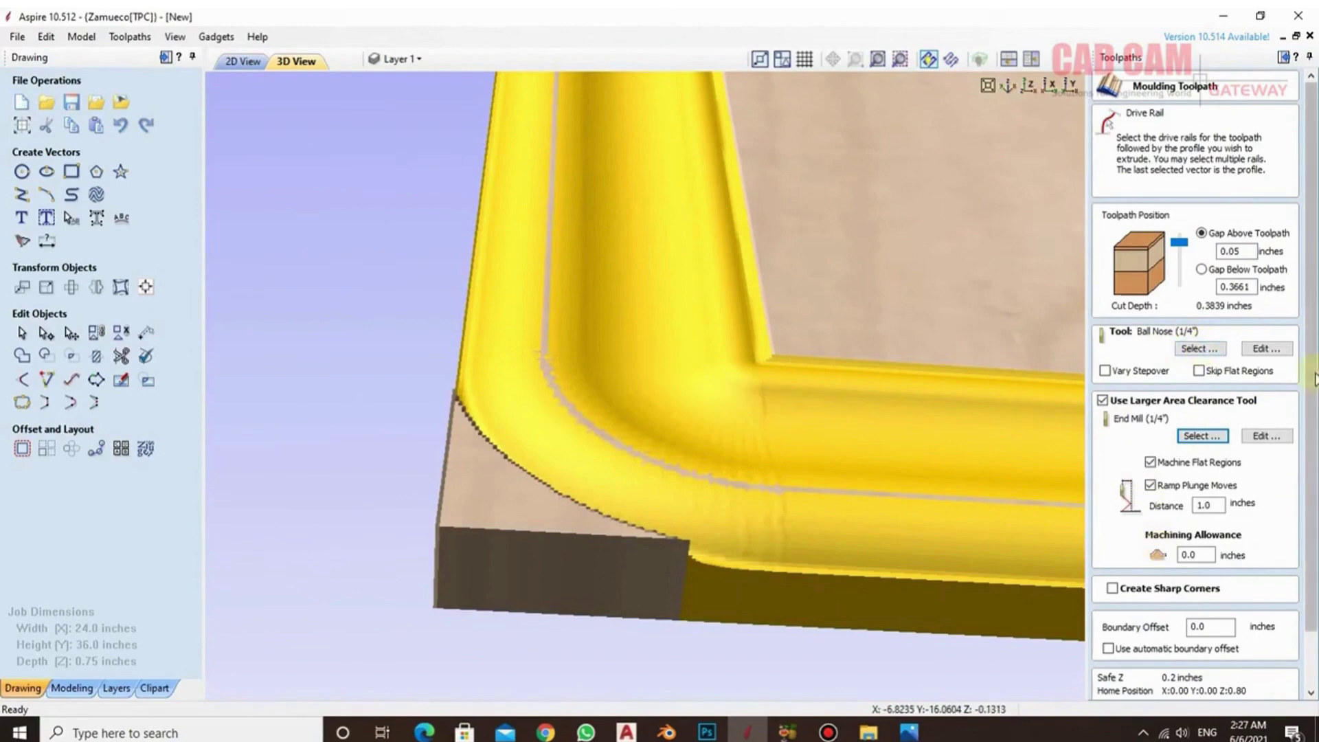
- Recalculate the moulding, simulate all toolpaths on fresh material, and view the frame from above
scroll(1313, 380, down, 5)
click(1132, 682)
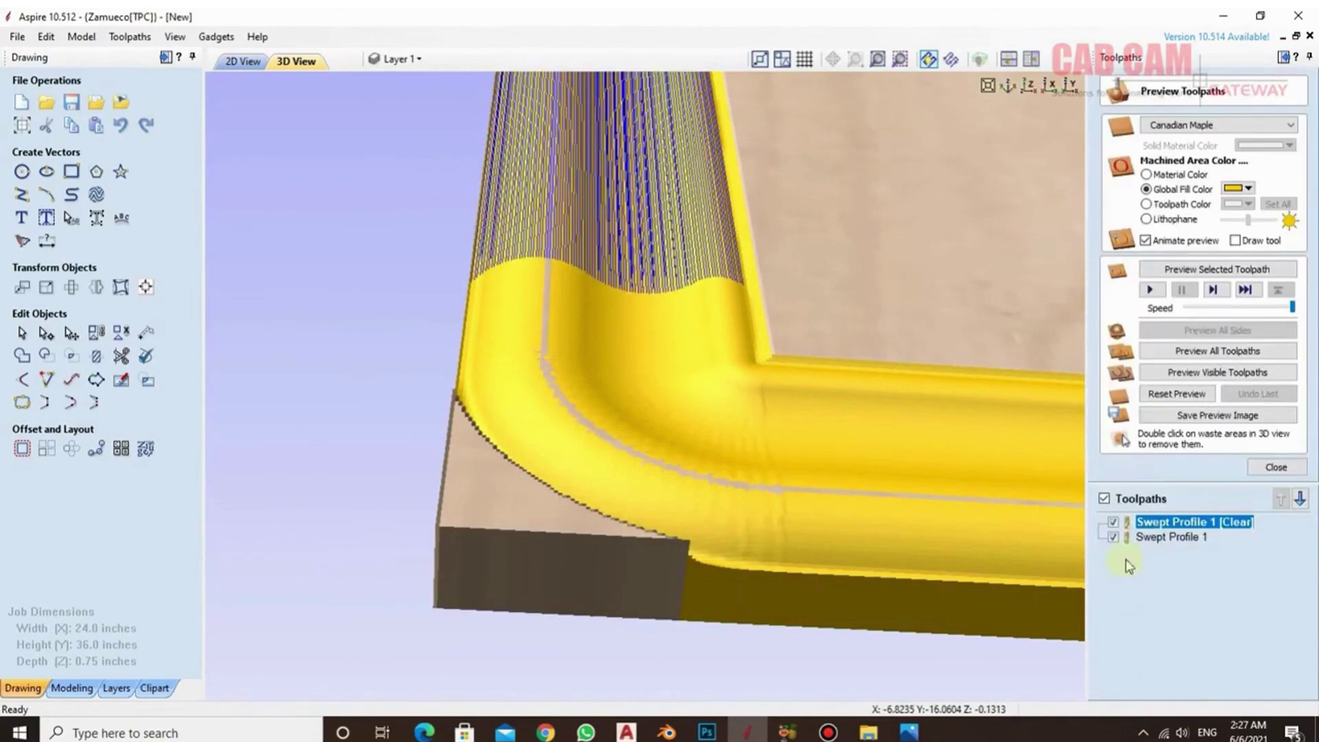
click(1177, 393)
click(1218, 351)
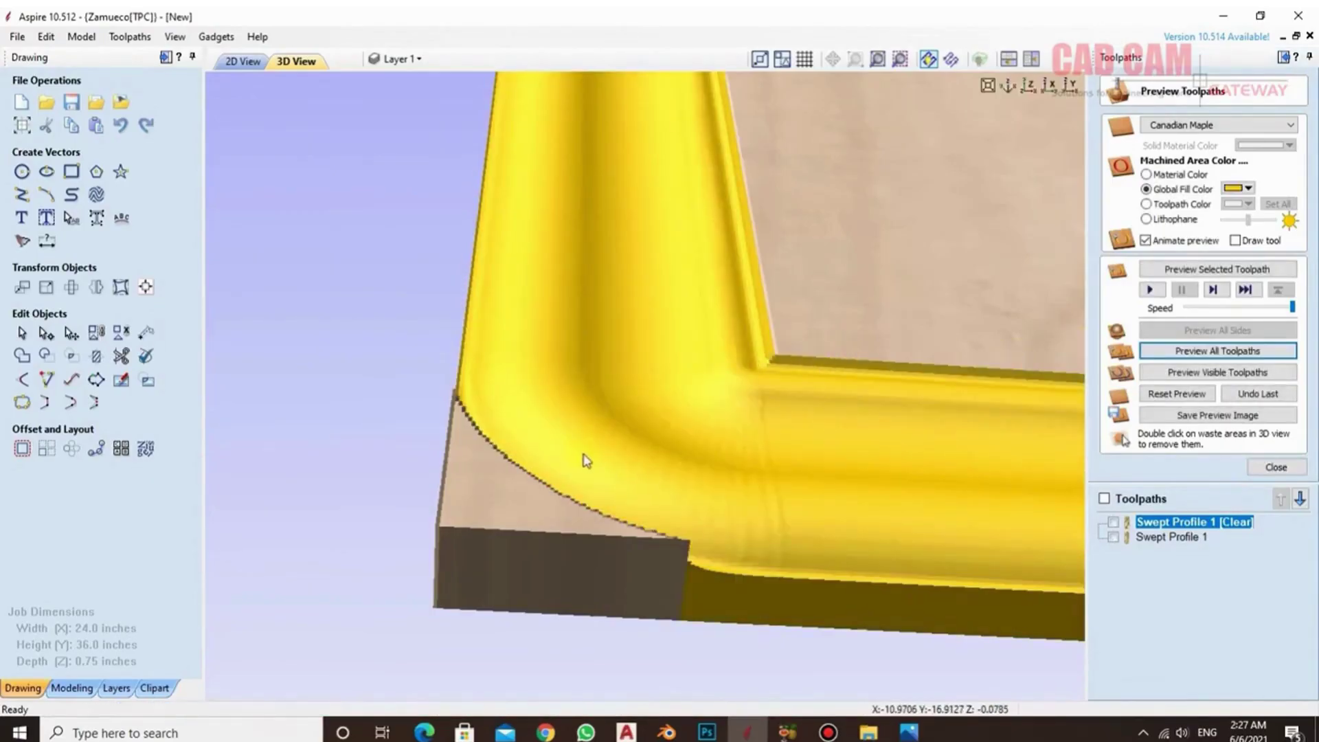
scroll(501, 545, down, 10)
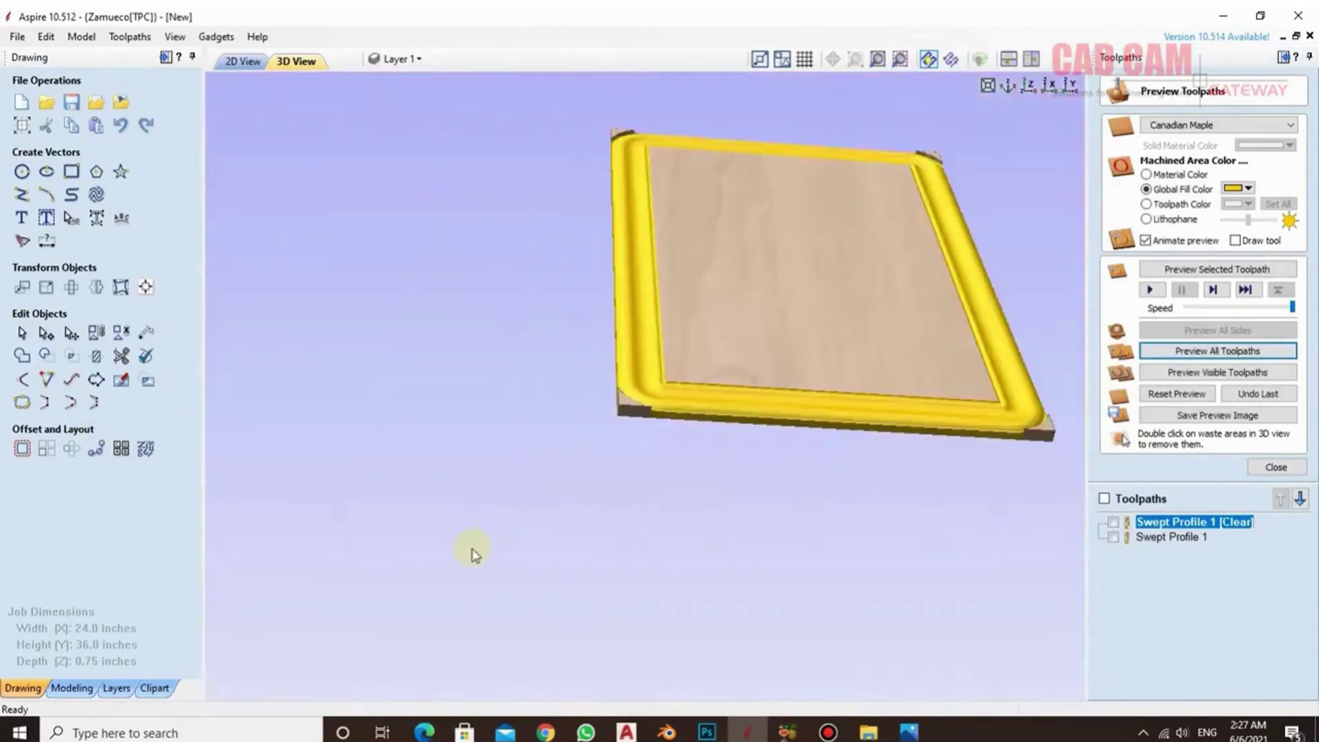
drag(699, 344, 856, 118)
- In 2D view, import the portrait JPG, then enlarge and position it over the frame layout
key(F2)
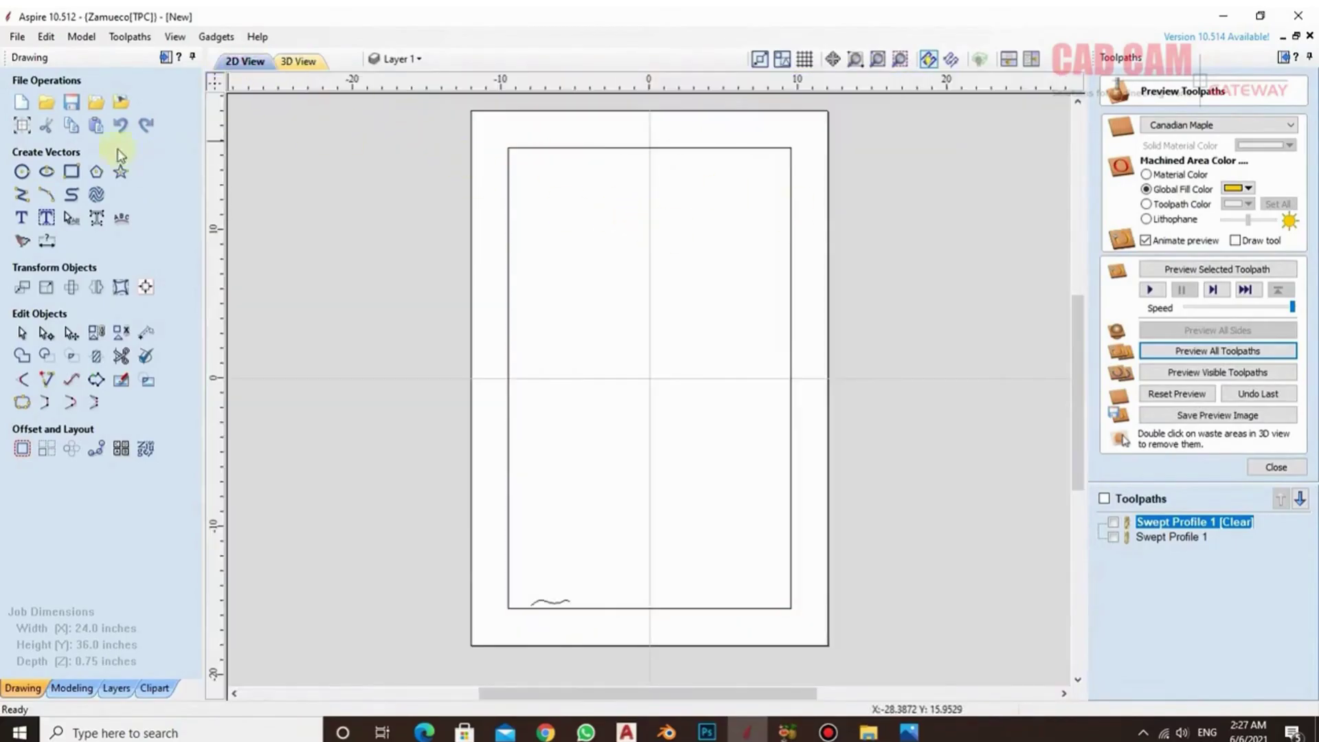
click(121, 101)
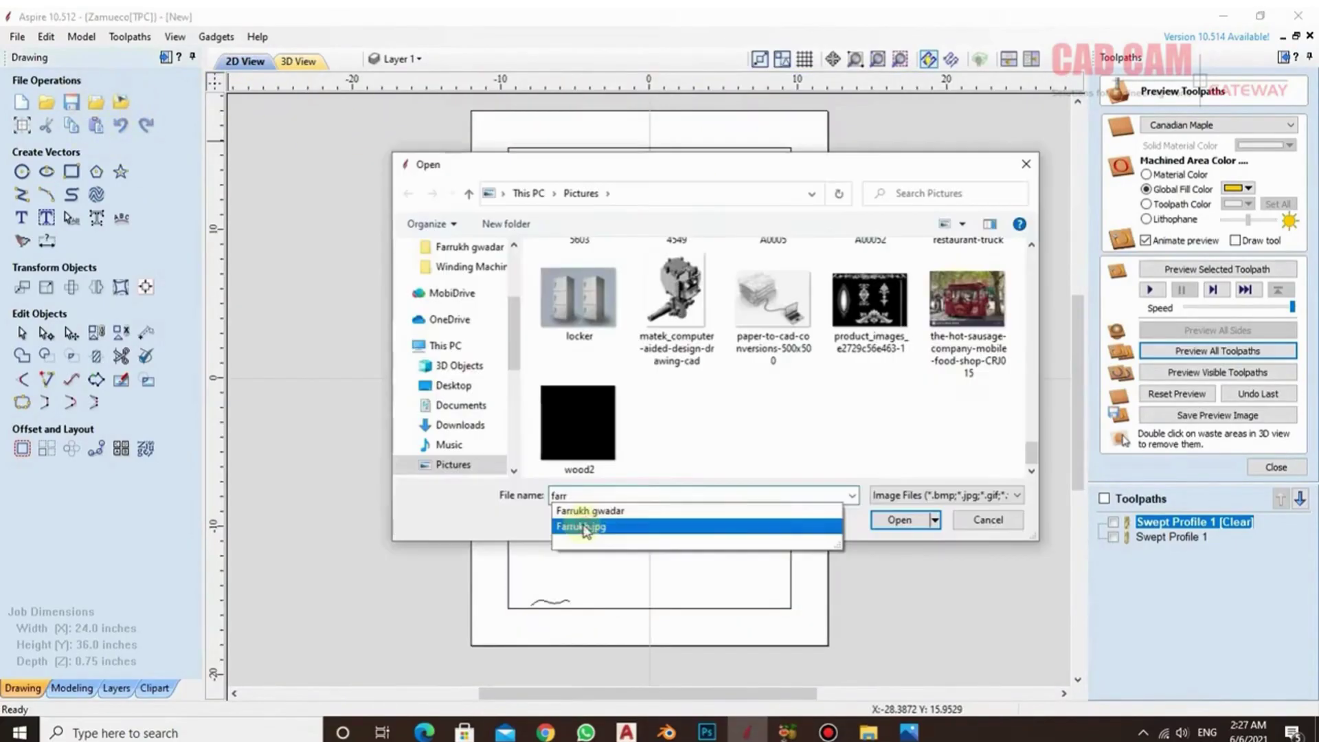
click(897, 519)
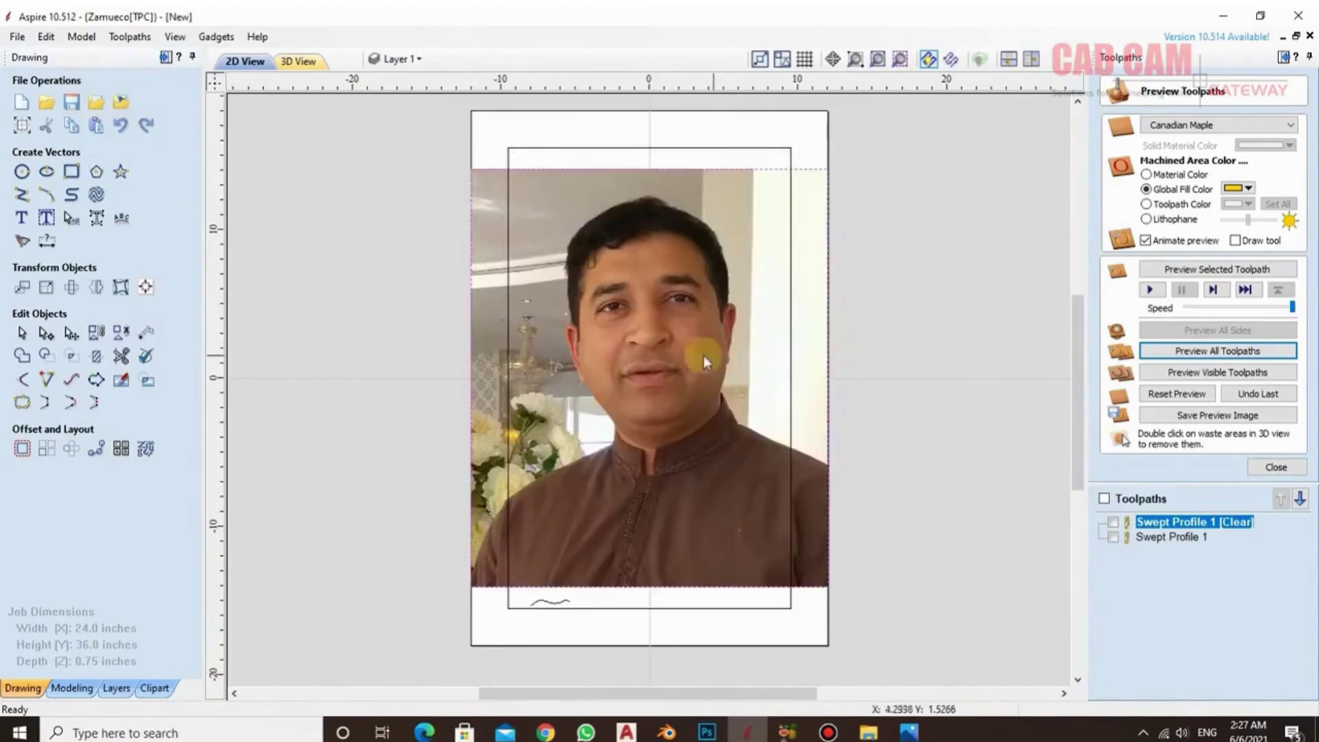
scroll(673, 412, down, 2)
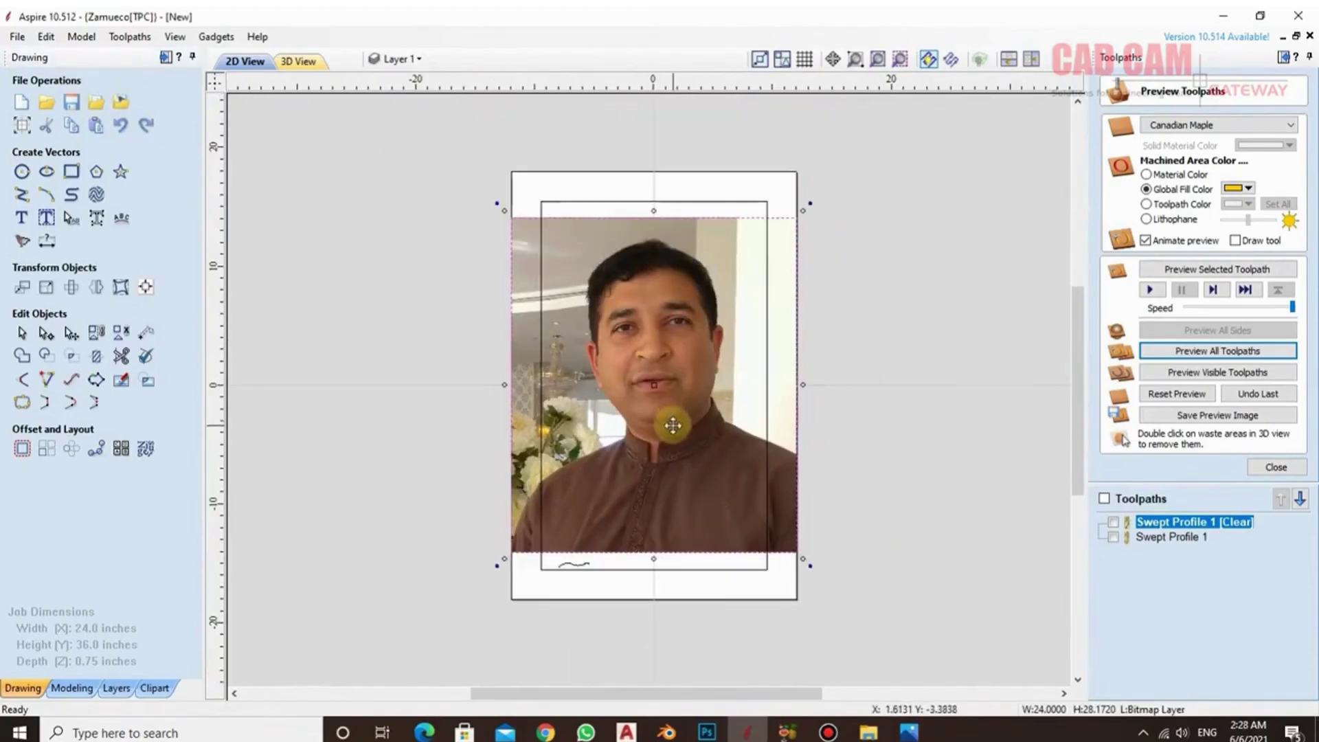
mouse_move(779, 242)
mouse_down()
mouse_move(803, 218)
mouse_move(784, 237)
mouse_up()
drag(703, 331, 643, 342)
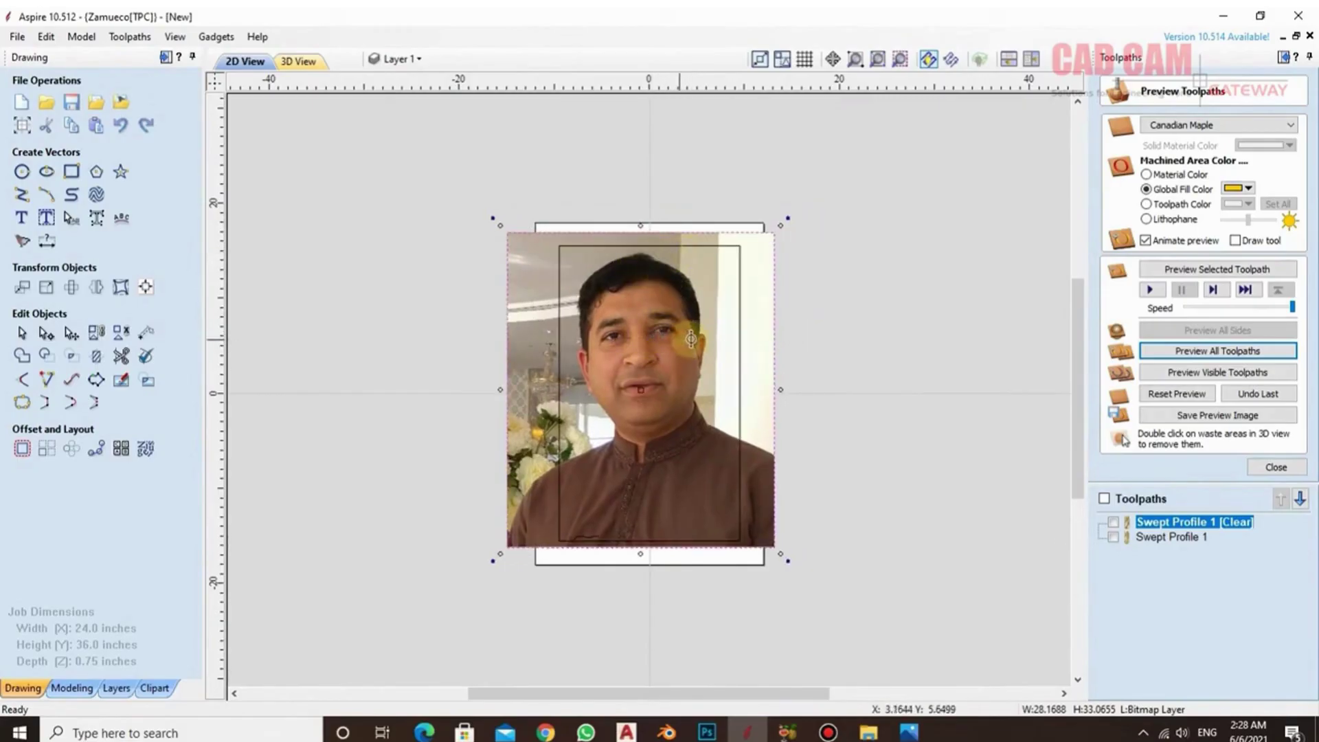
key(Right)
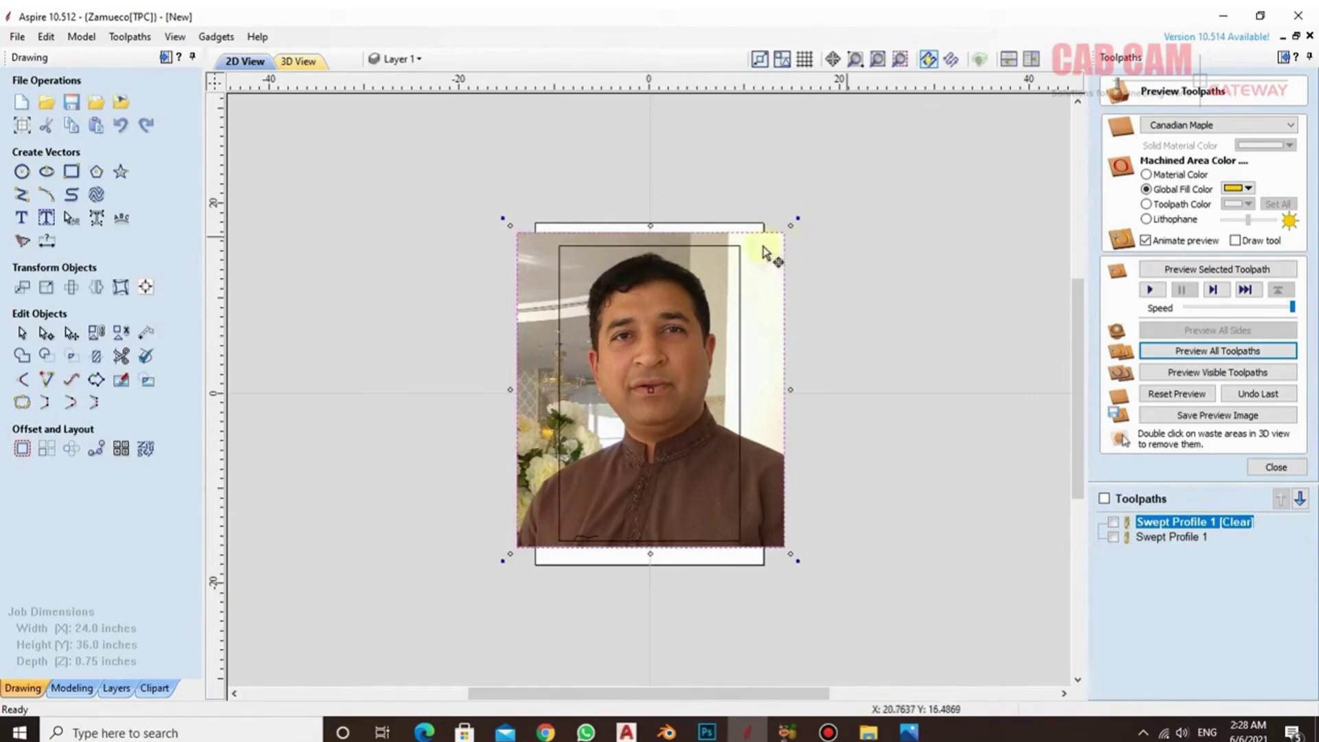
- Select the photo with the inner rectangle and fit the photo inside the rectangle
key(Escape)
click(741, 259)
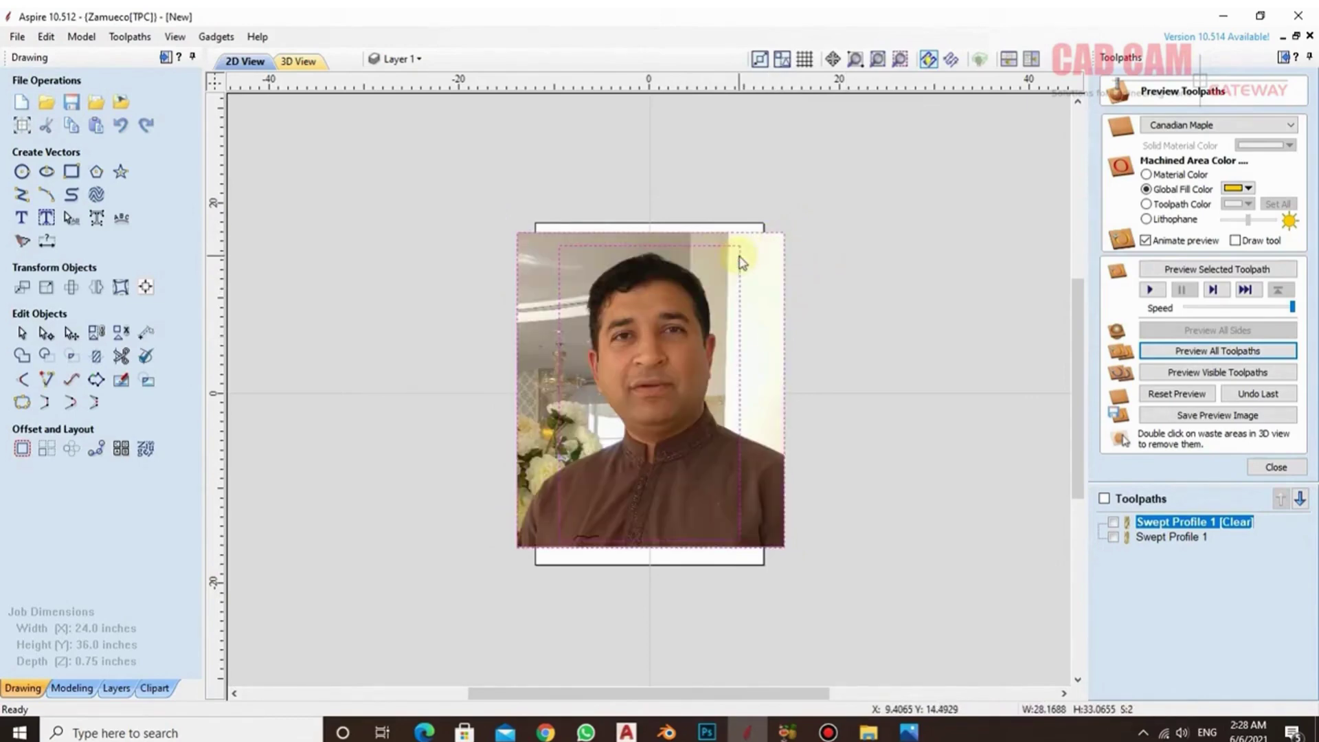
click(146, 382)
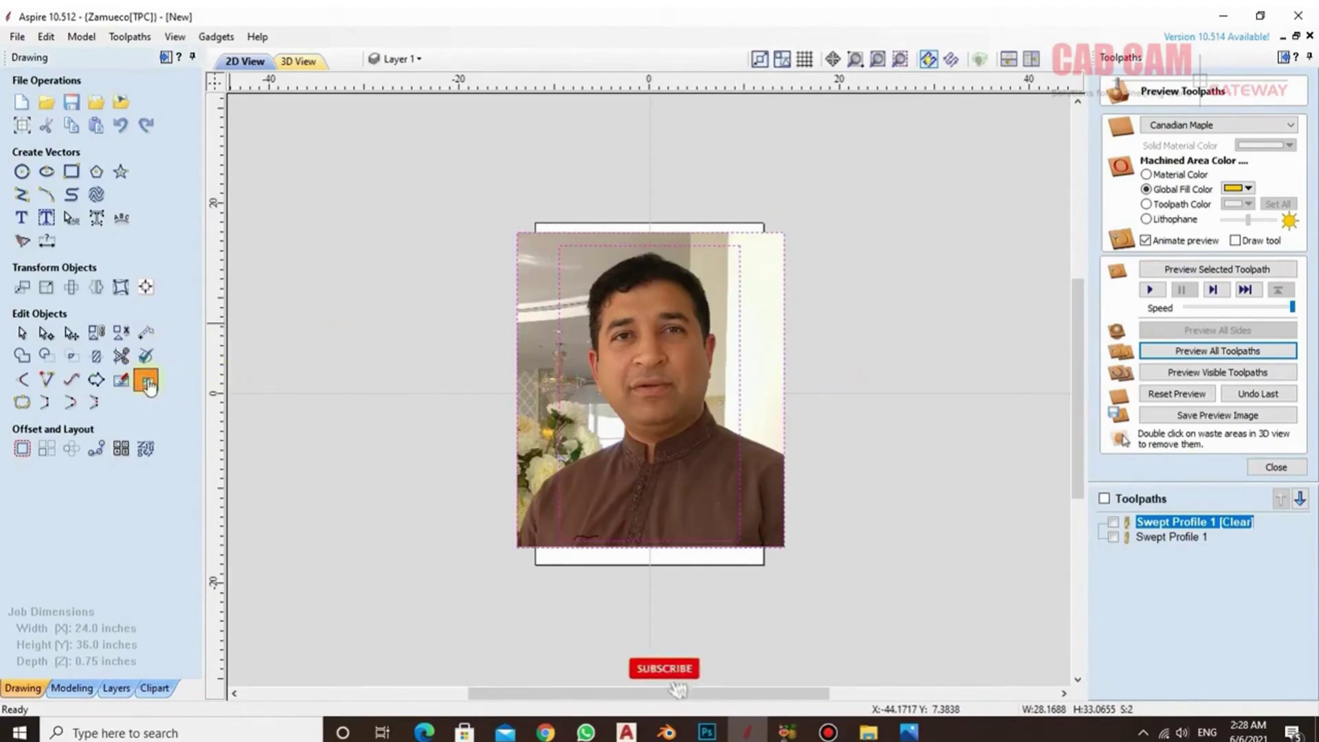
click(517, 390)
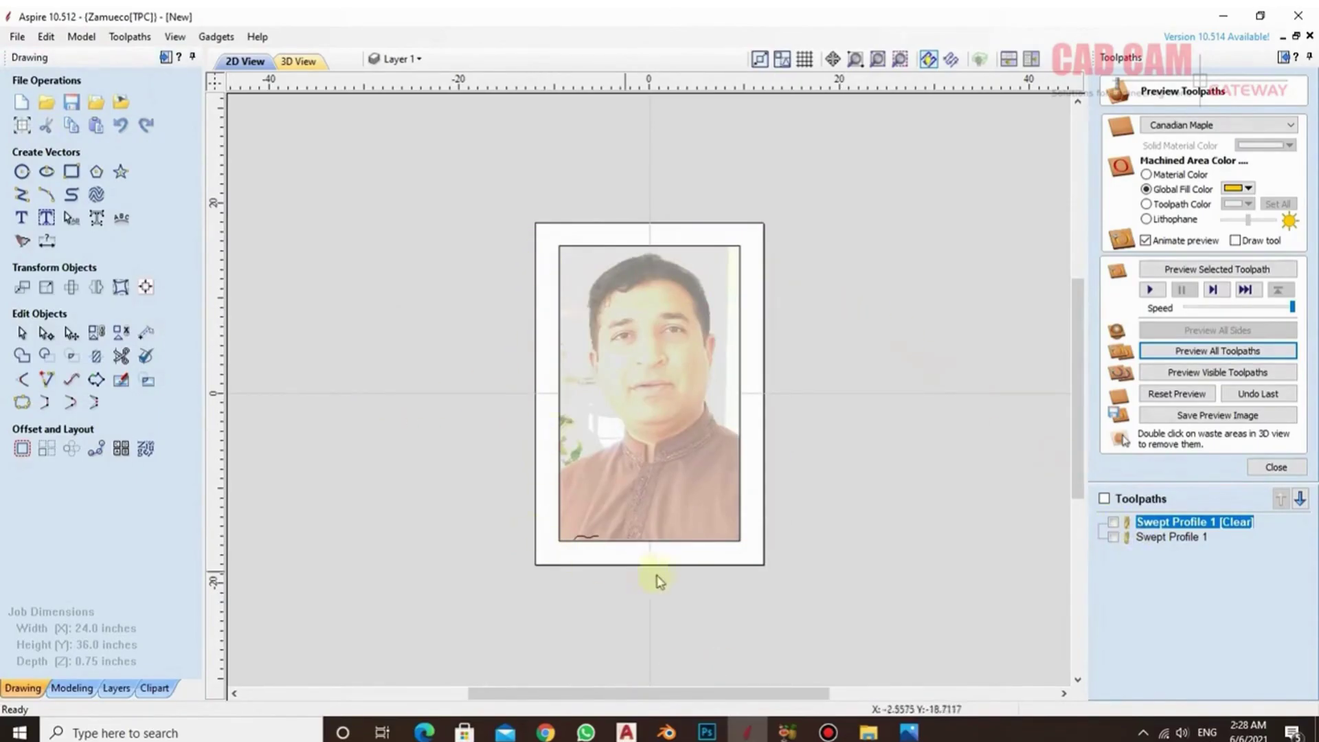
- Start a raster Photo V-Carve on the selected portrait with 0.2 inch maximum carving depth
click(1276, 467)
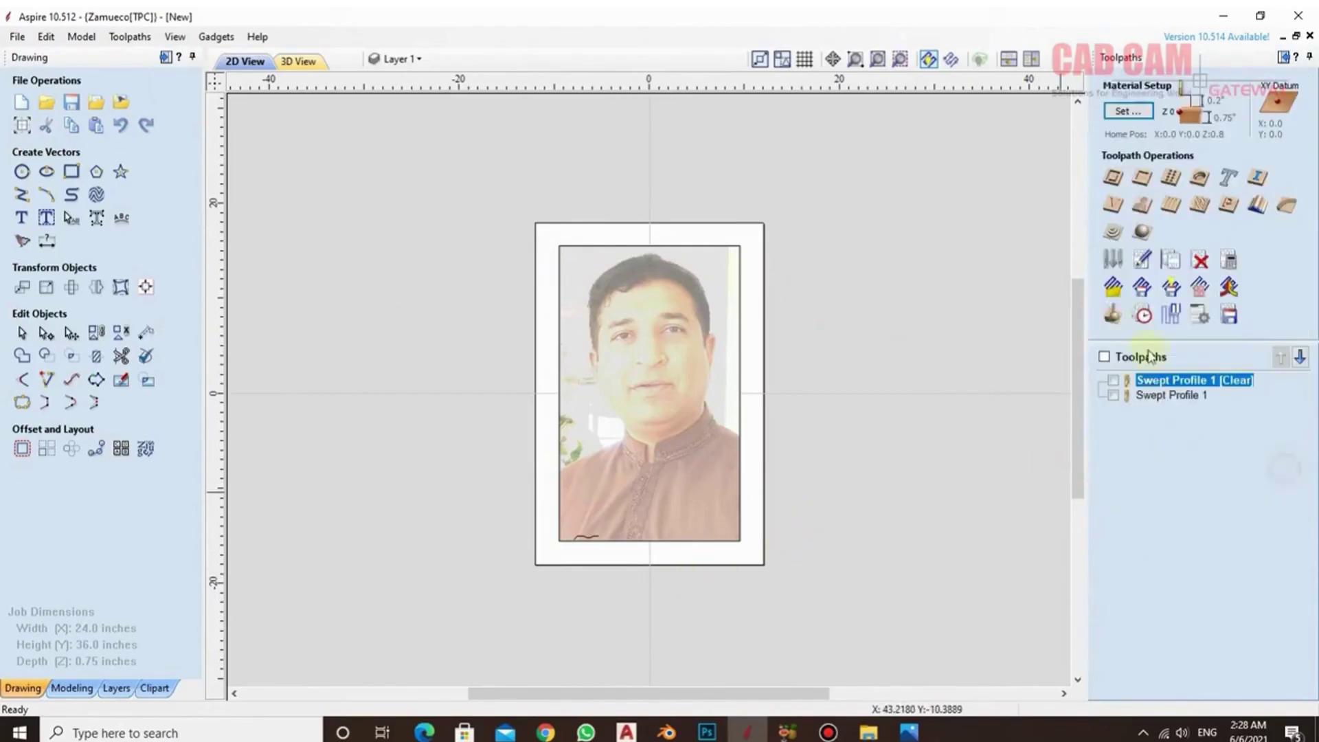
click(696, 265)
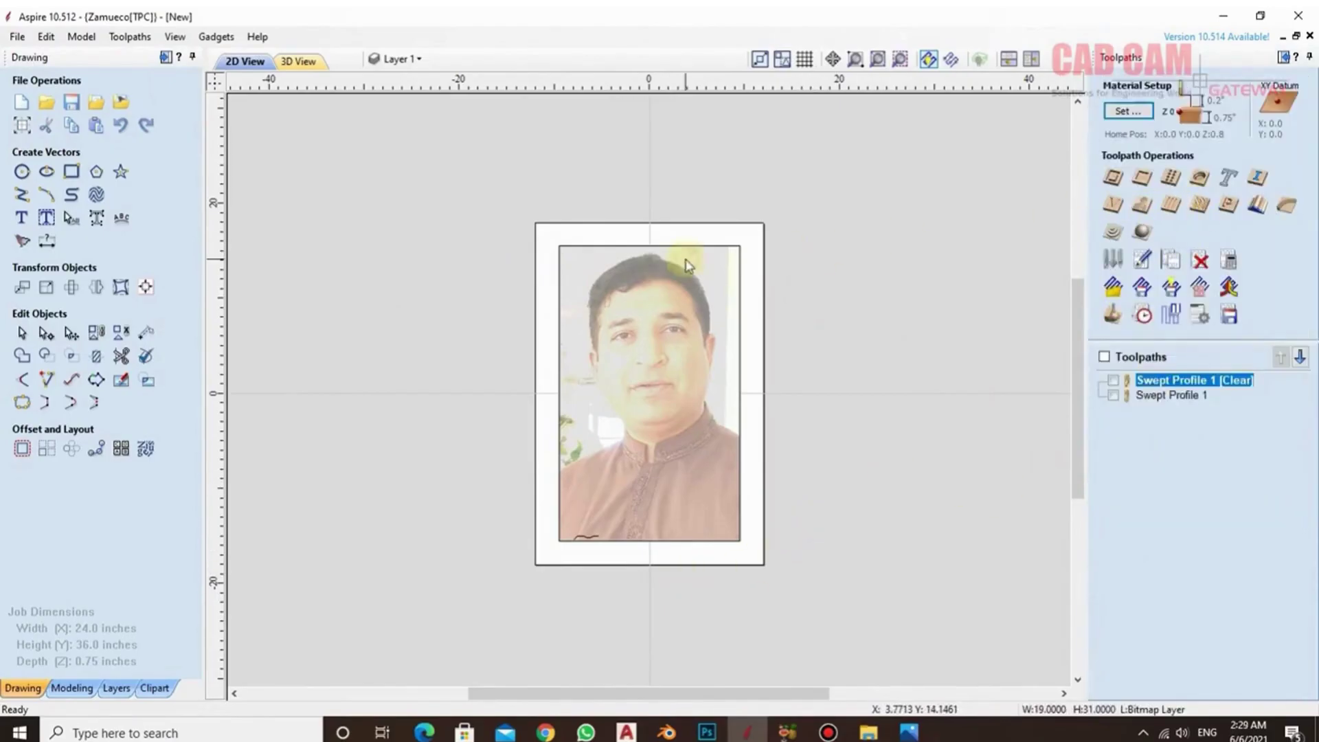
click(1142, 206)
click(1191, 258)
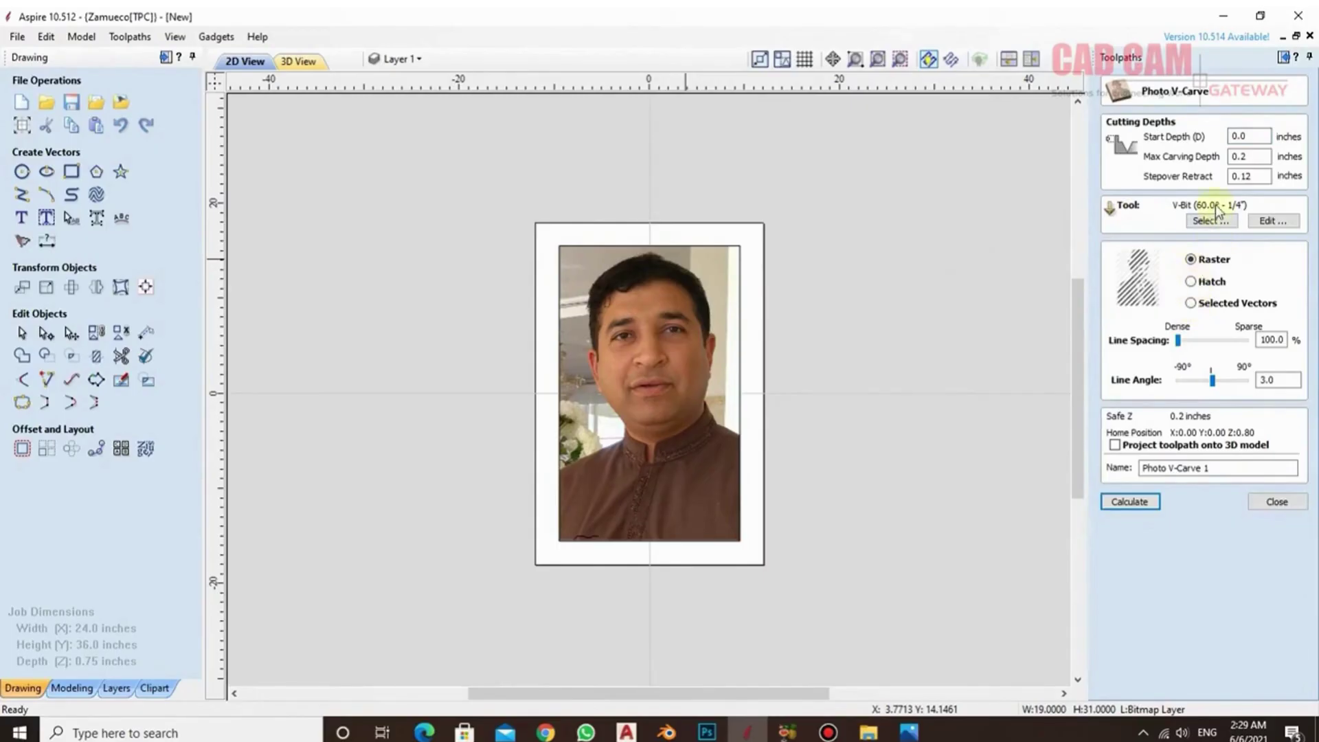
click(1246, 154)
click(1161, 180)
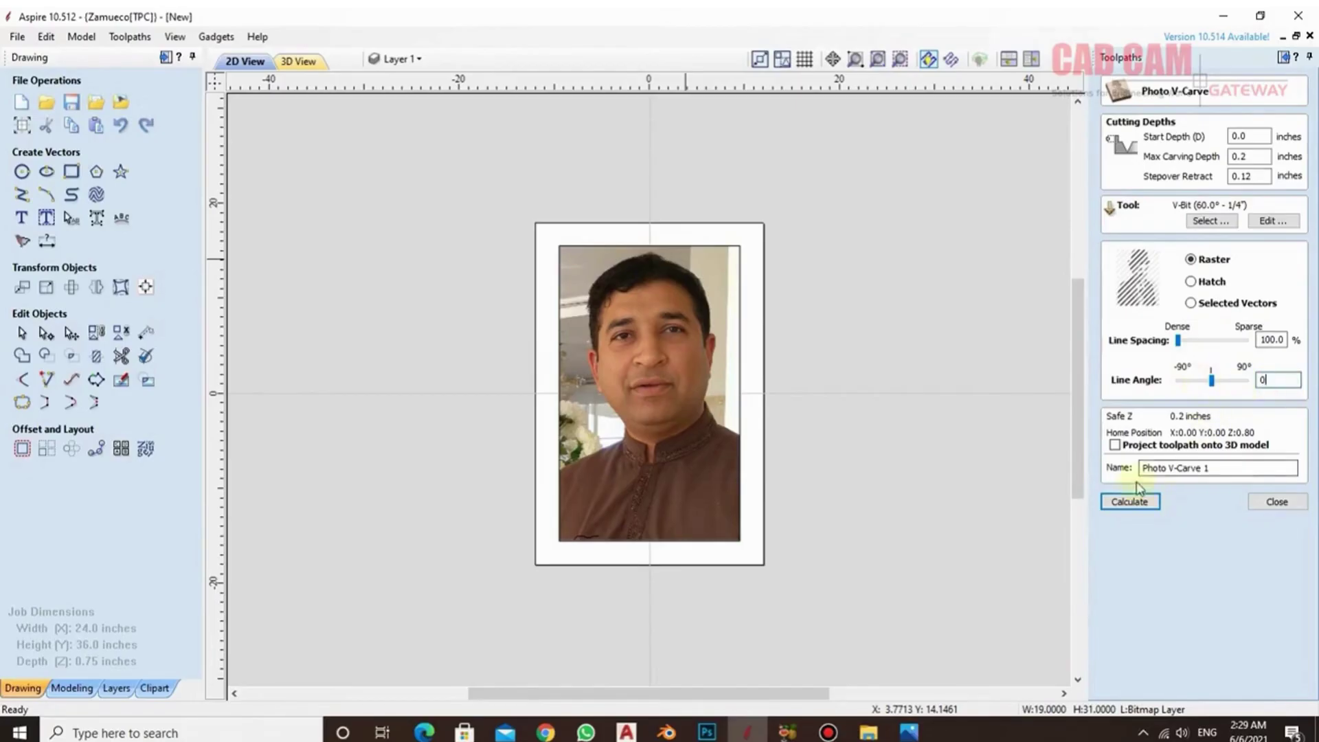
- Calculate Photo V-Carve 1 and simulate it, tilting and zooming to inspect the carved portrait
click(1129, 501)
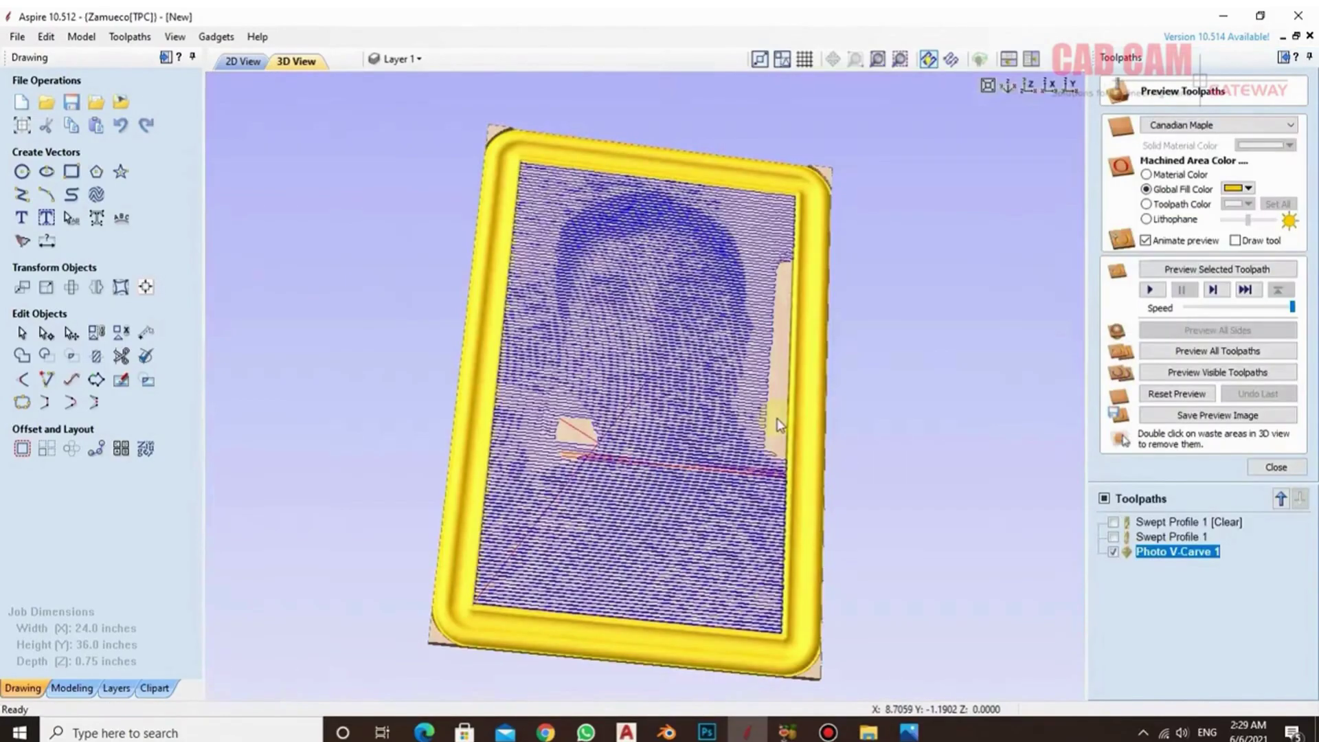
drag(540, 436, 574, 353)
click(1178, 369)
drag(694, 350, 671, 269)
scroll(671, 269, up, 6)
scroll(639, 271, down, 6)
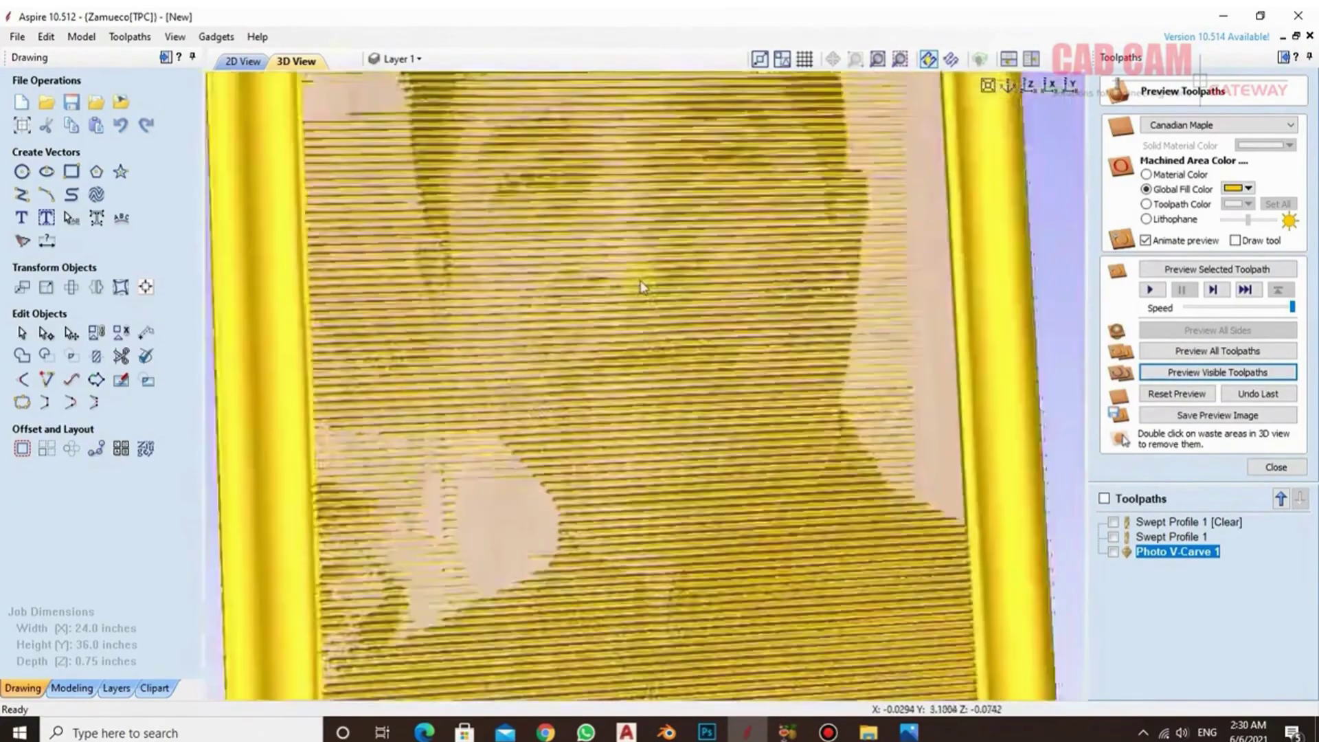
drag(665, 364, 761, 97)
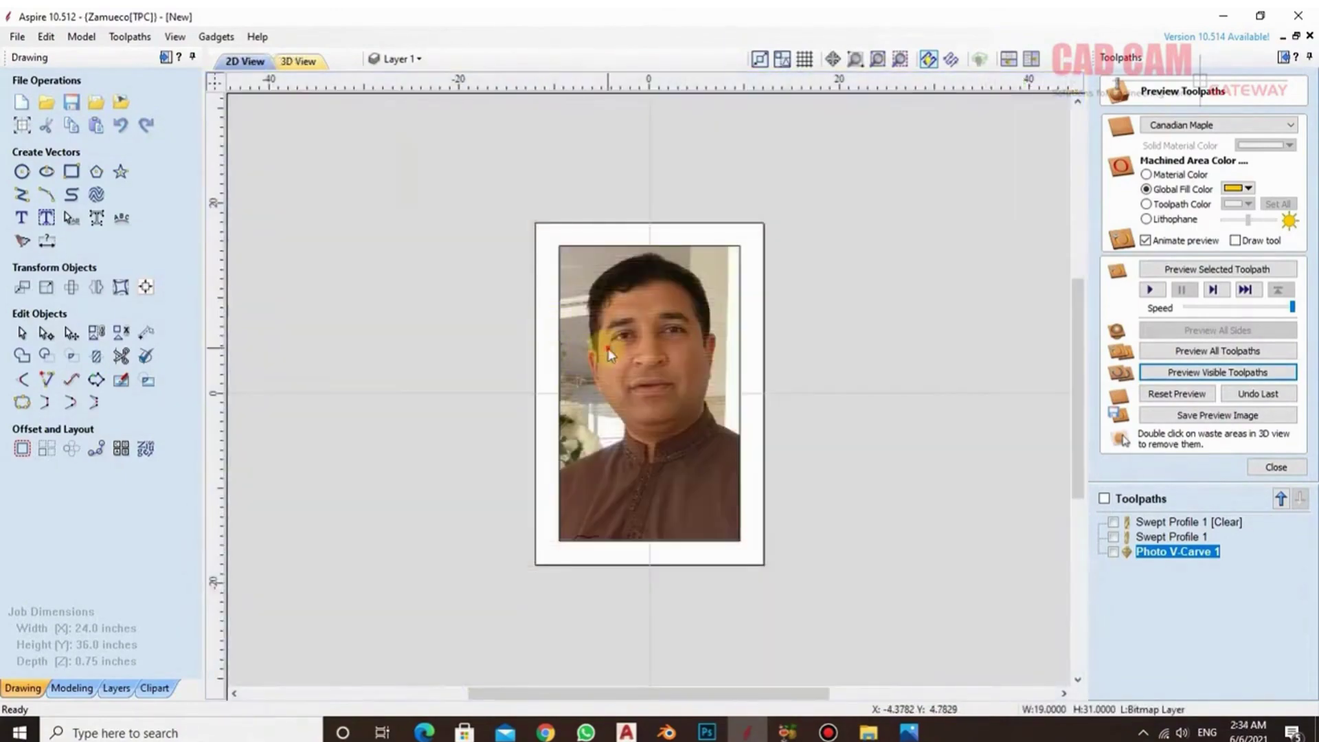
- Import the white-background portrait photo, enlarge it, and select it with the inner rectangle
click(598, 357)
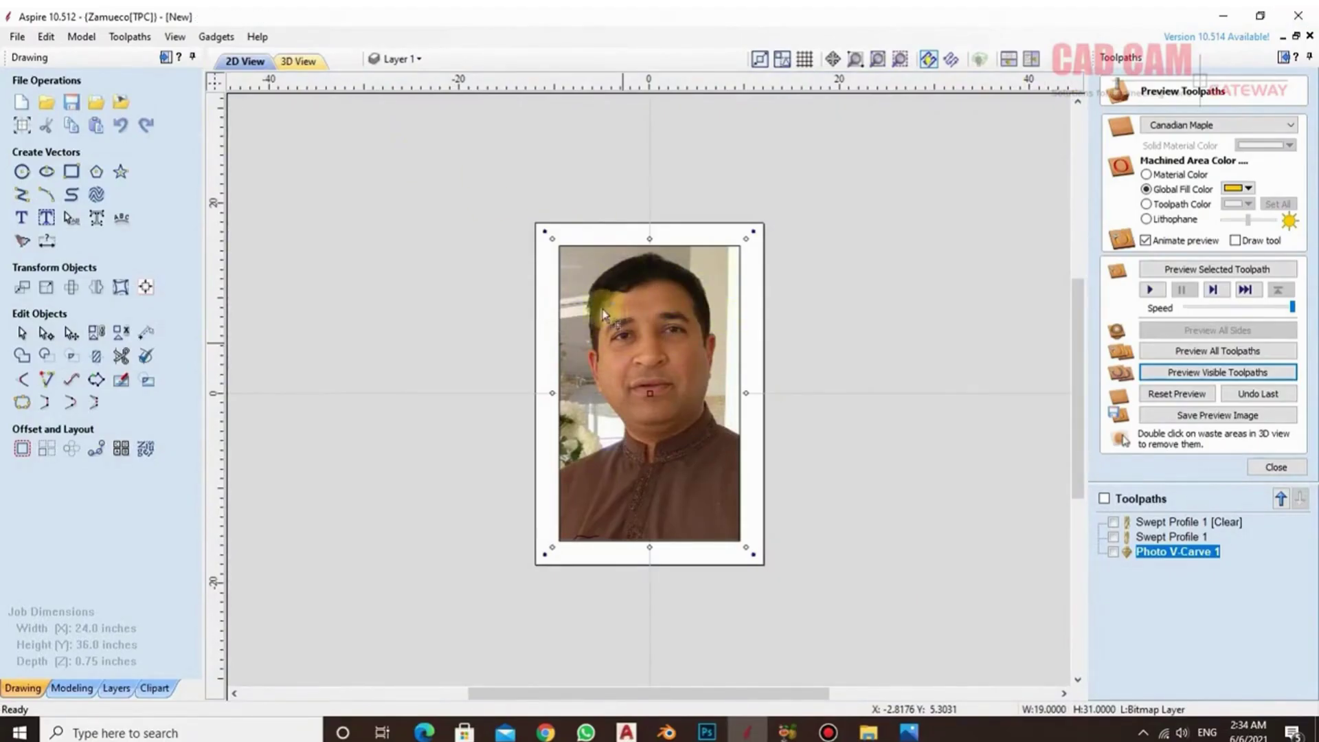
click(128, 104)
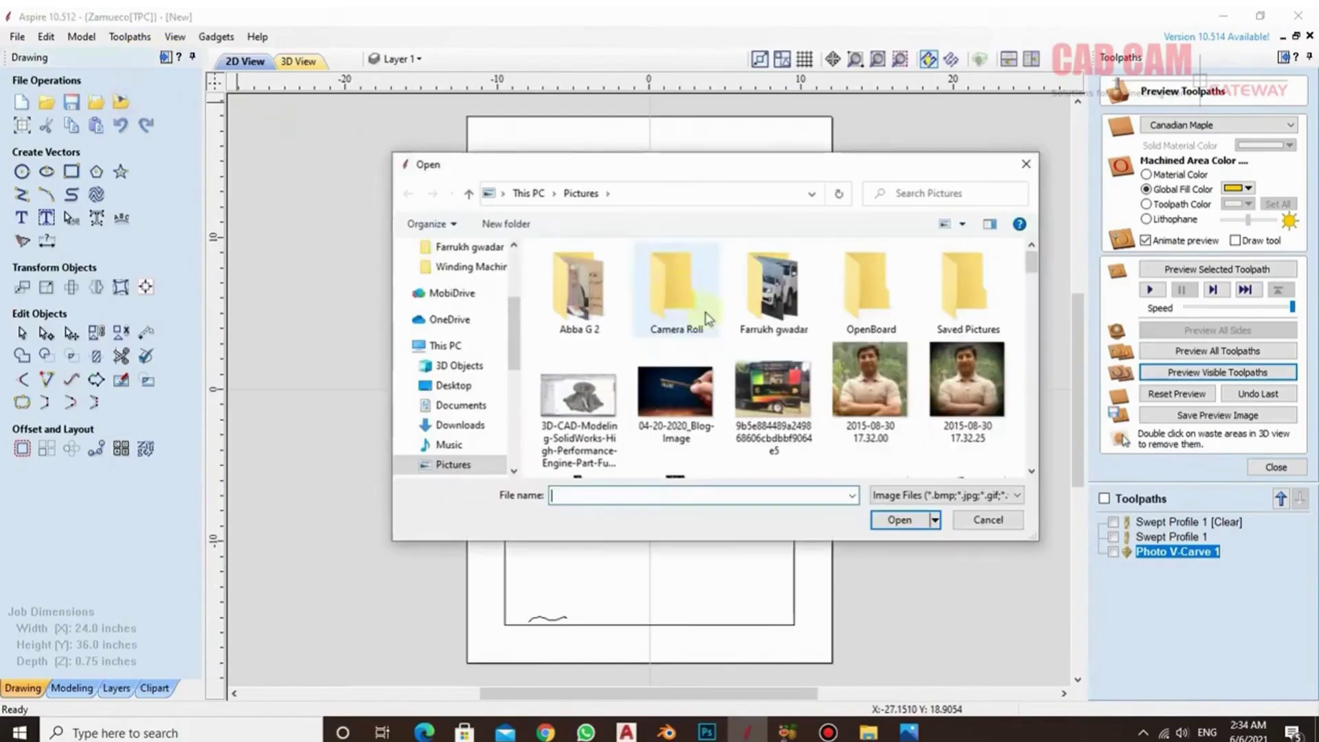
double_click(934, 313)
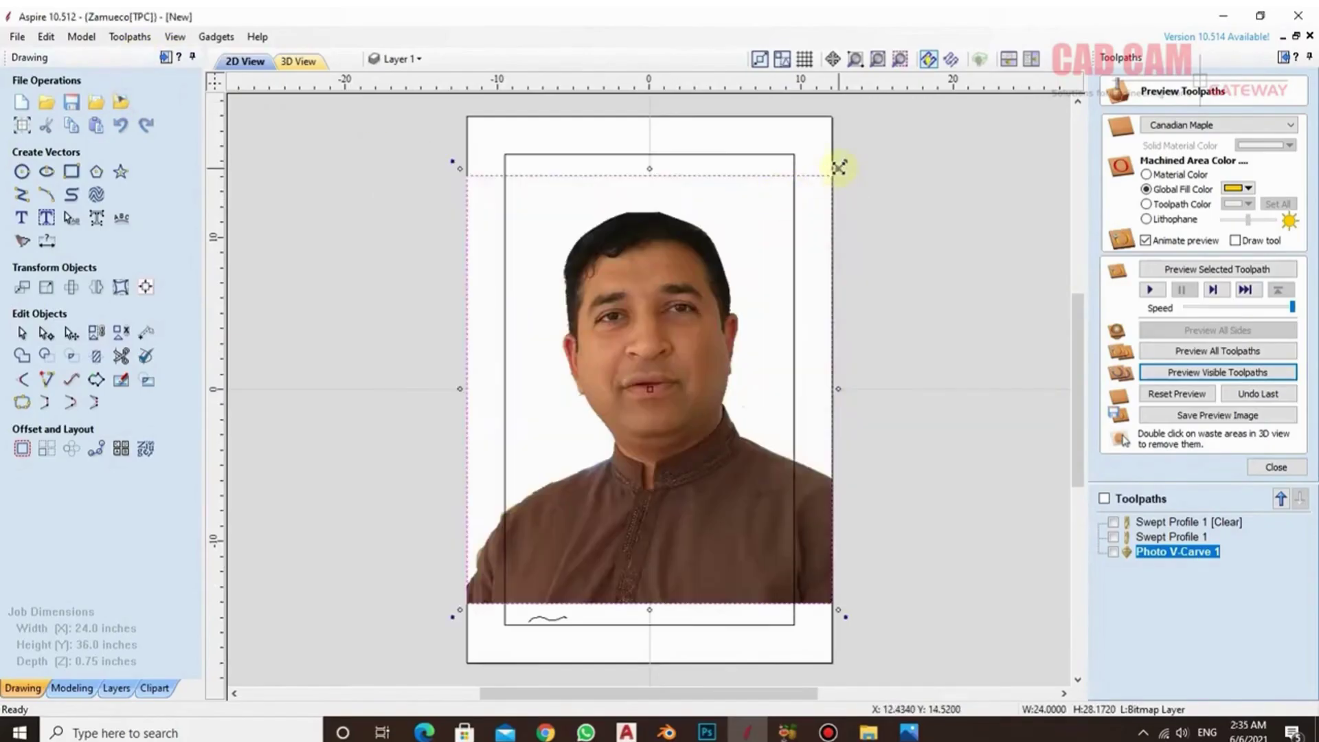
drag(847, 153, 873, 127)
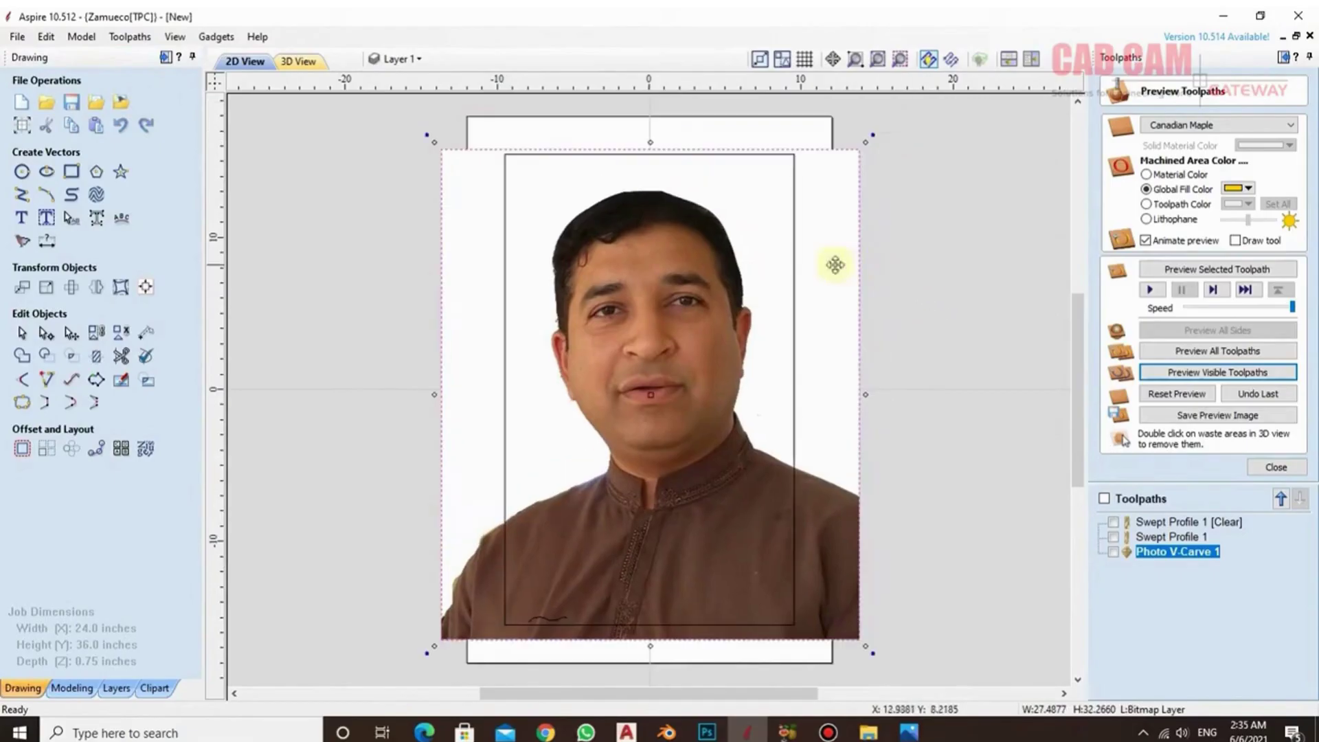
shift+click(795, 246)
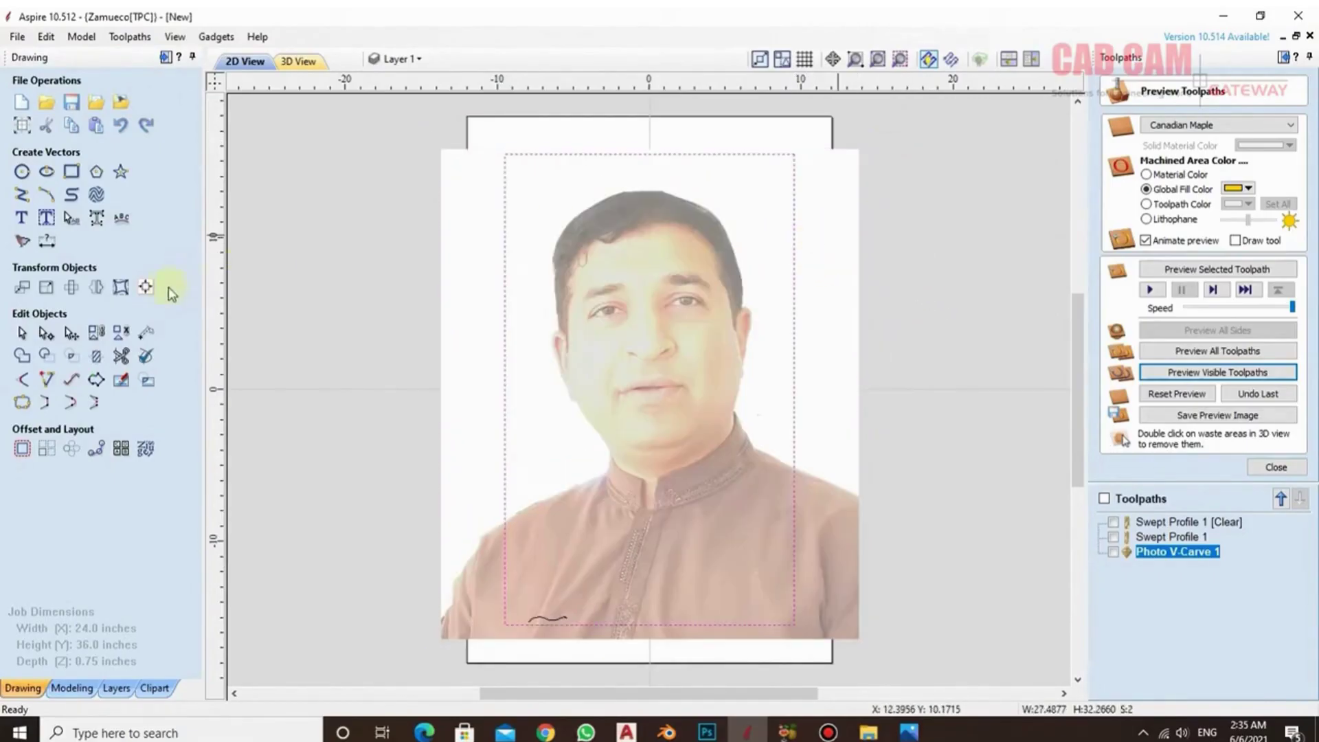
click(146, 287)
- Fit the new portrait inside the rectangle and reopen Photo V-Carve 1 for editing
click(168, 563)
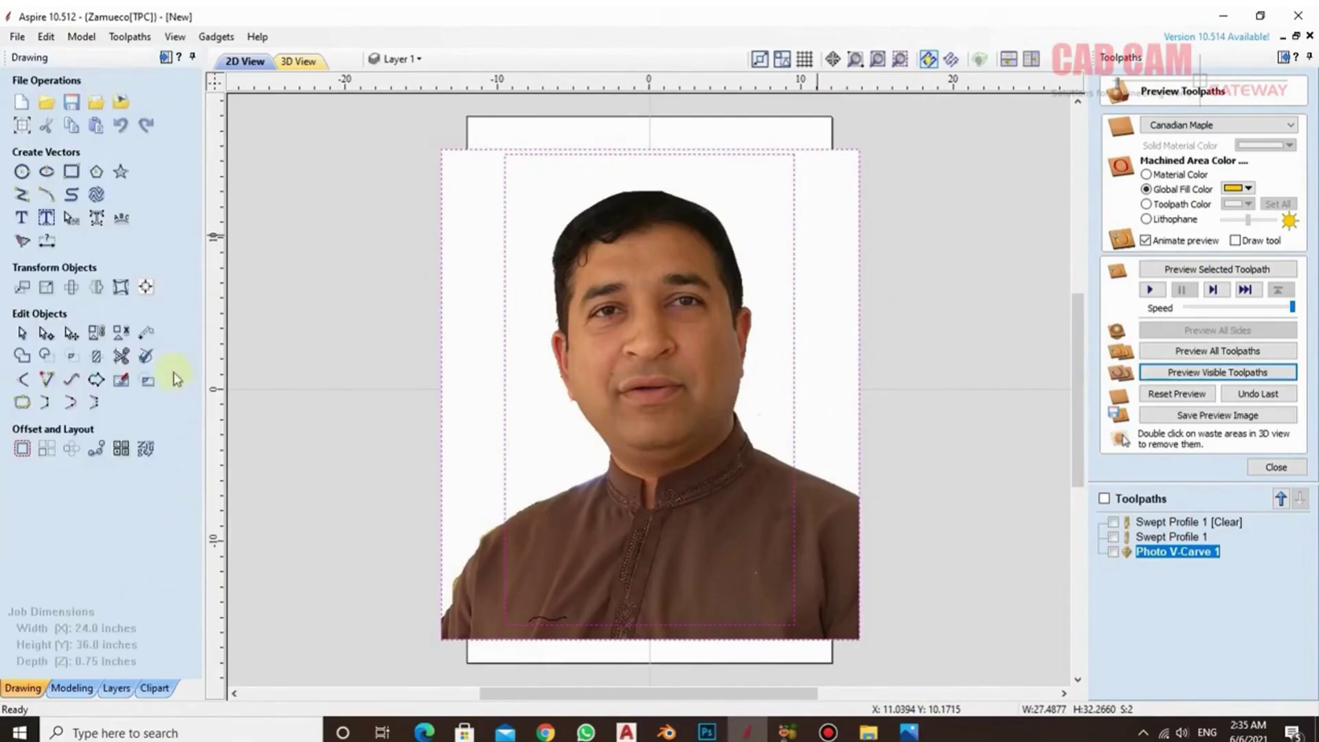
click(147, 380)
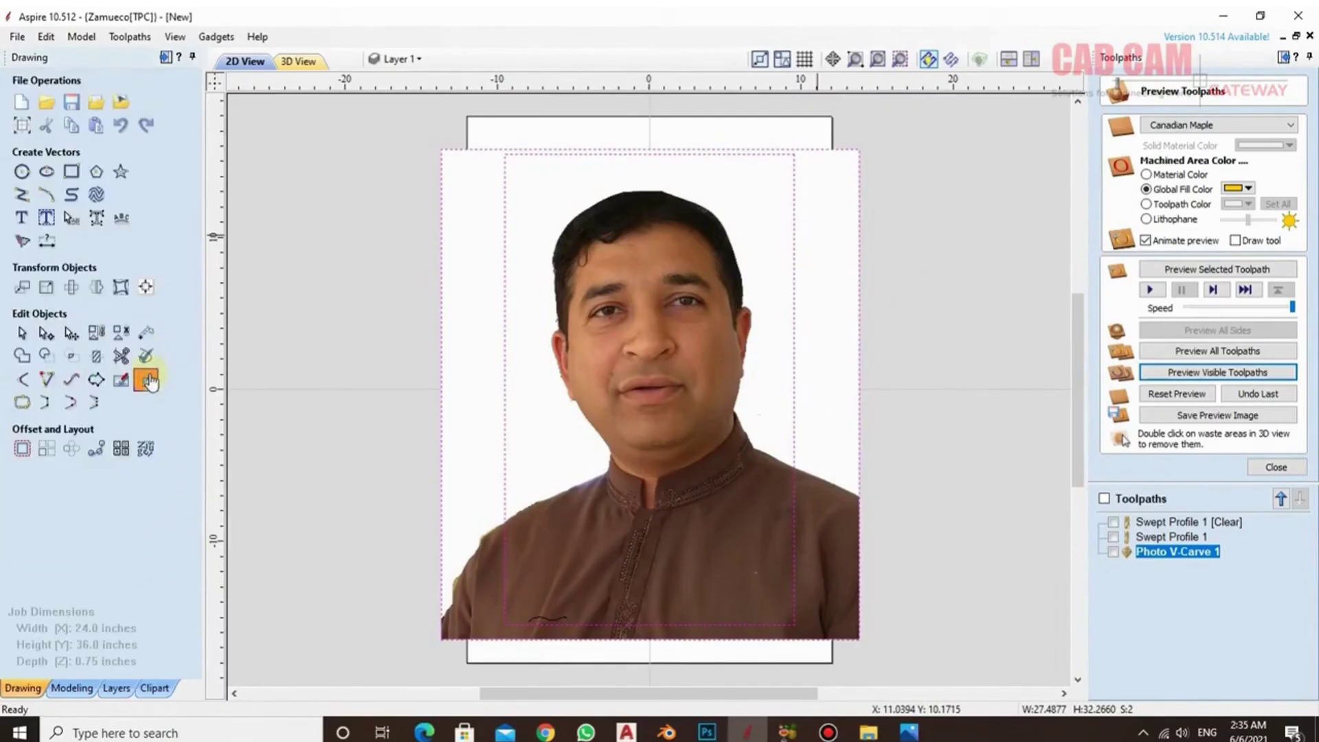
right_click(1179, 552)
double_click(1177, 552)
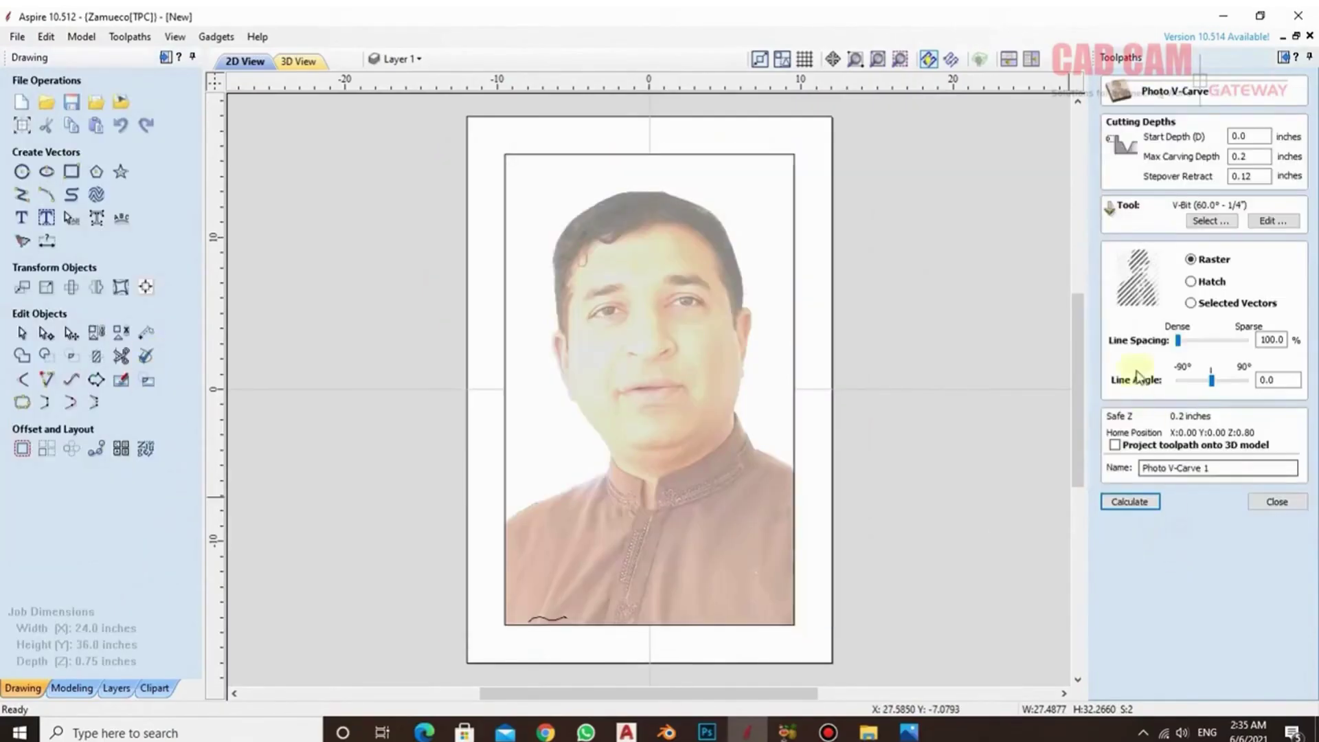
- Recalculate Photo V-Carve 1 on the new portrait bitmap and simulate it on the reset board
click(682, 415)
click(1135, 504)
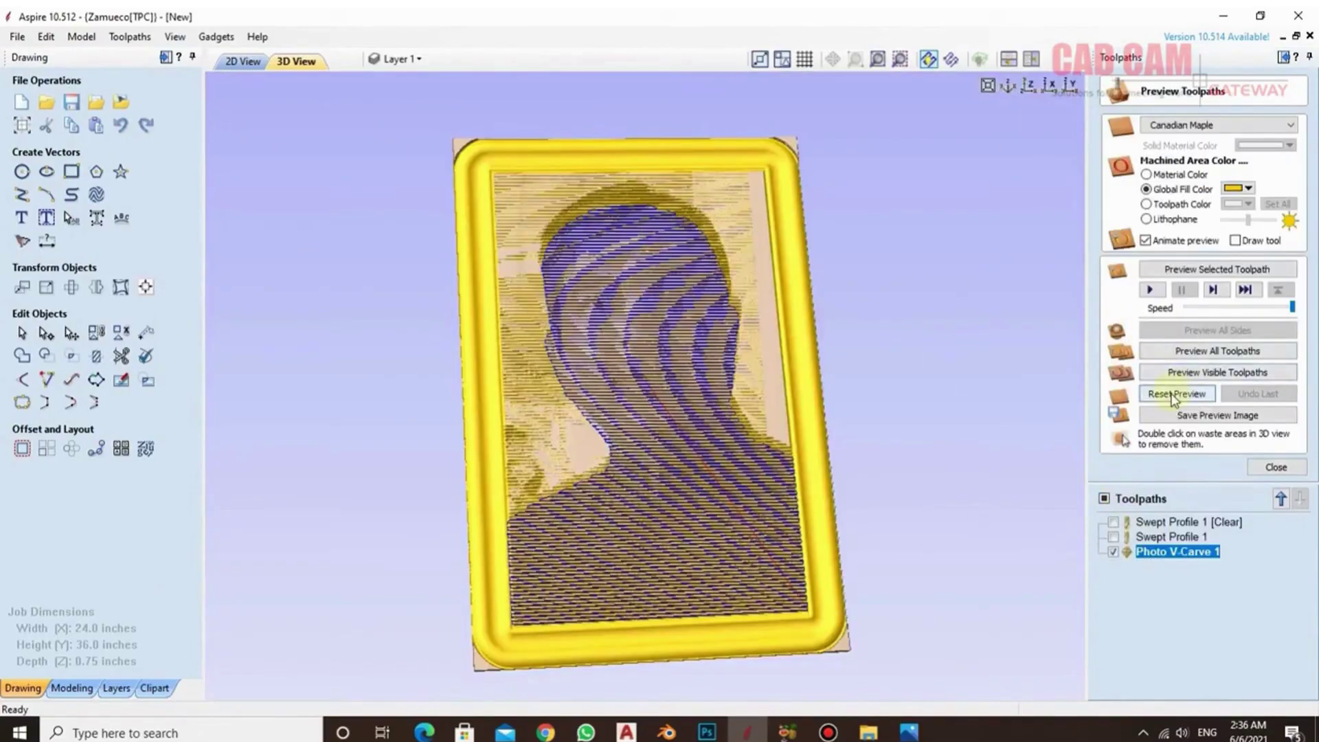
click(1175, 395)
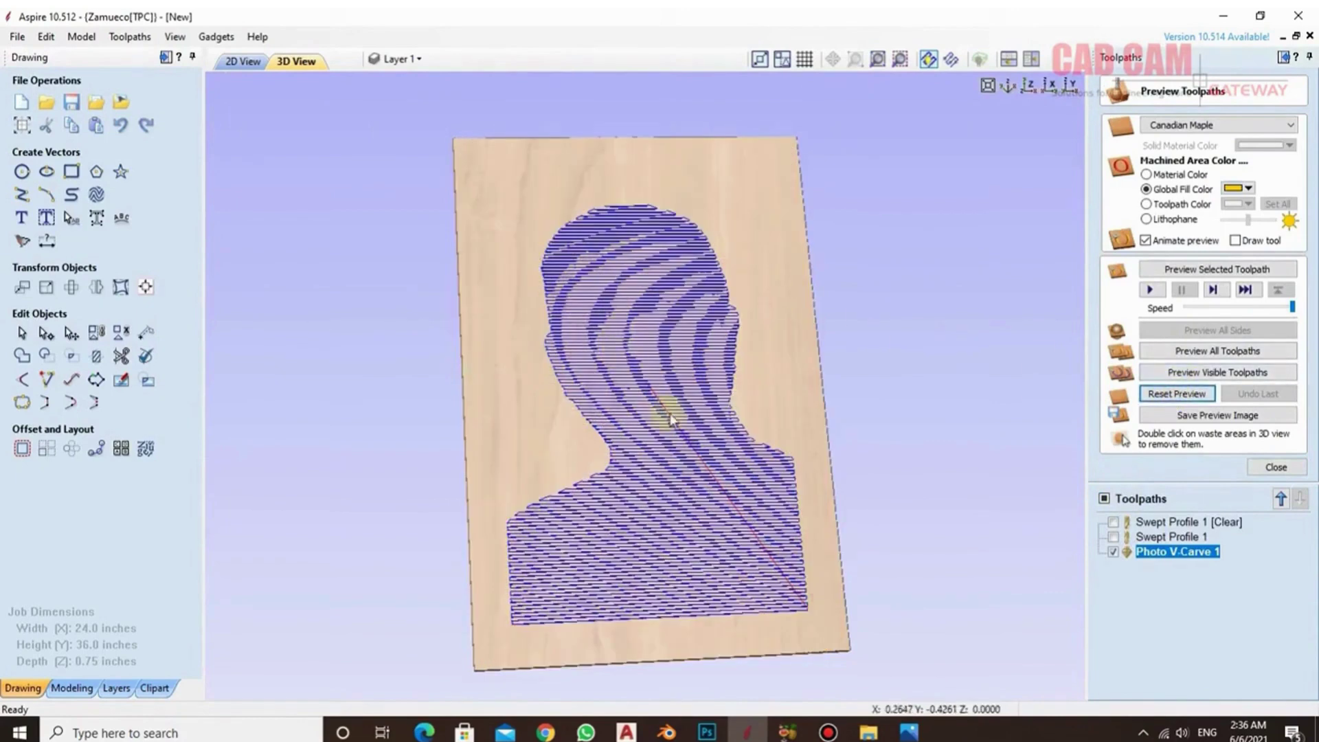
click(1201, 371)
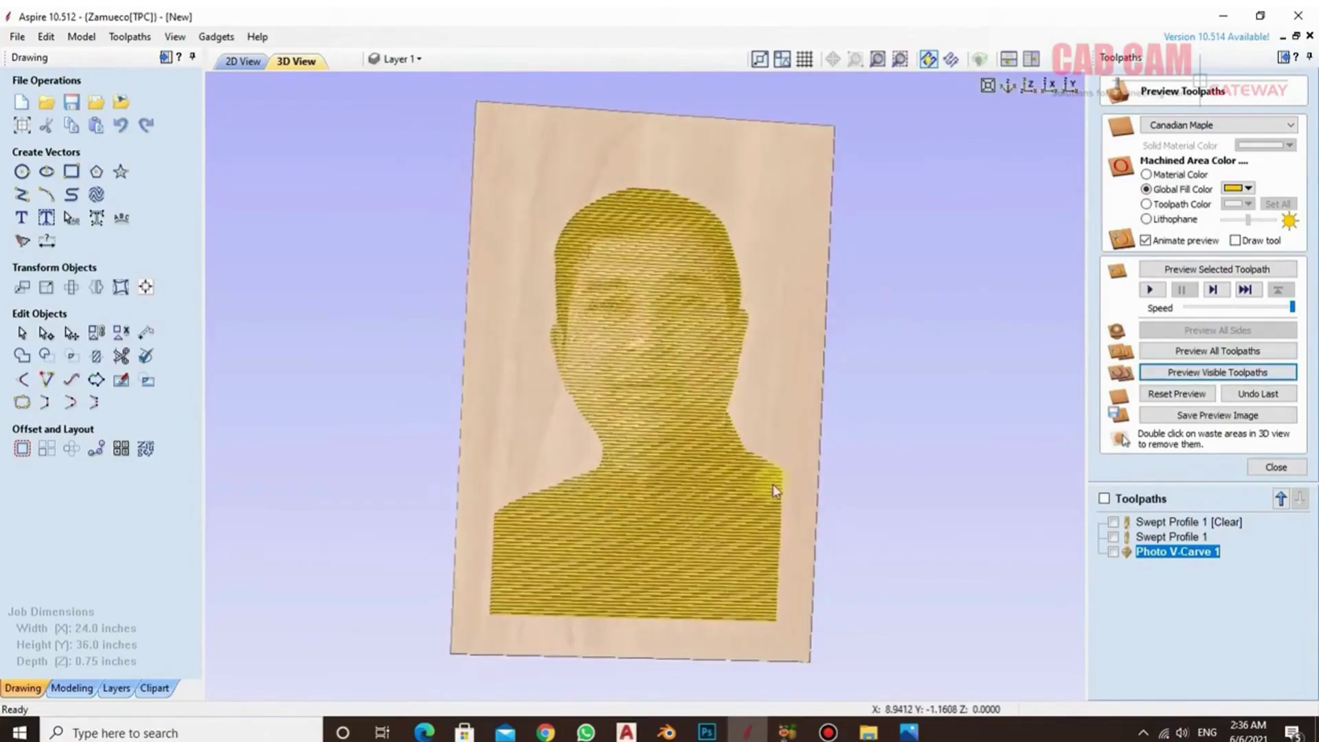
scroll(671, 456, up, 5)
scroll(597, 453, down, 1)
scroll(597, 422, up, 3)
scroll(637, 388, down, 5)
scroll(637, 388, down, 4)
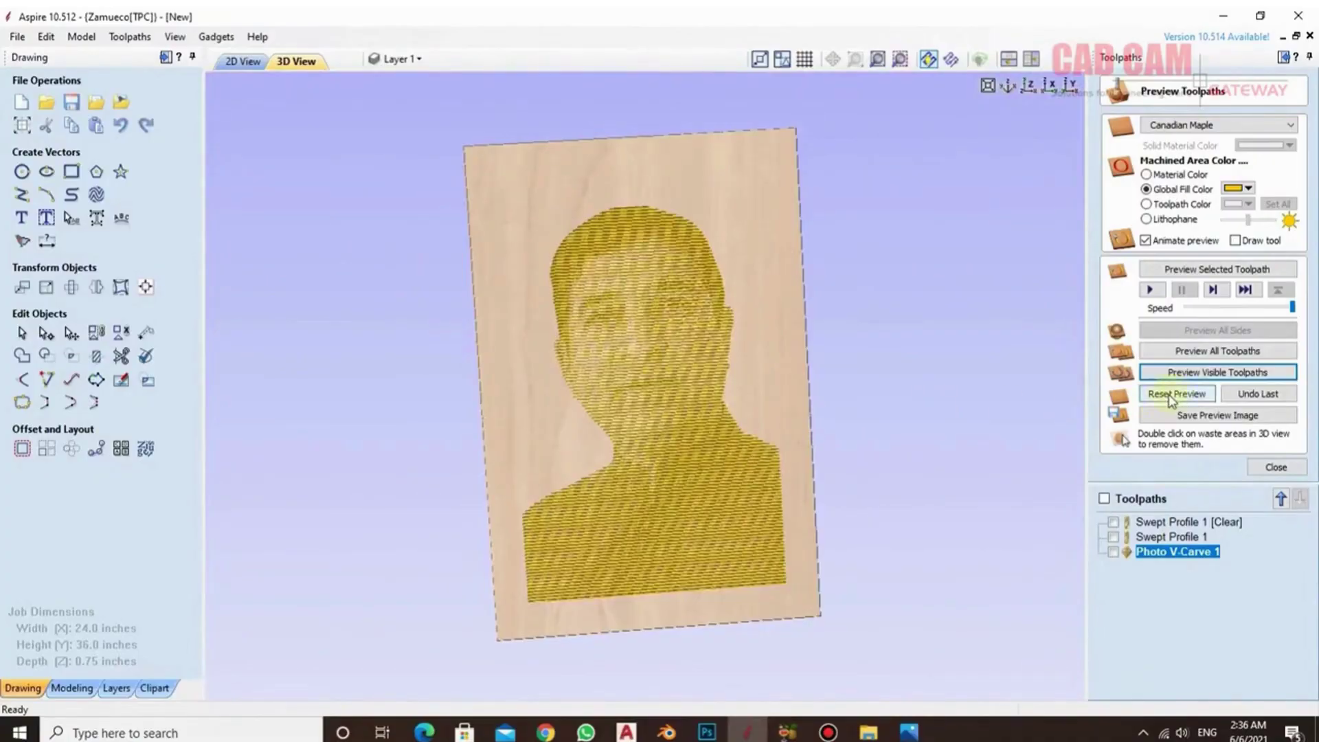
- Simulate all toolpaths and tilt the board to inspect the portrait inside the moulded frame
click(1191, 352)
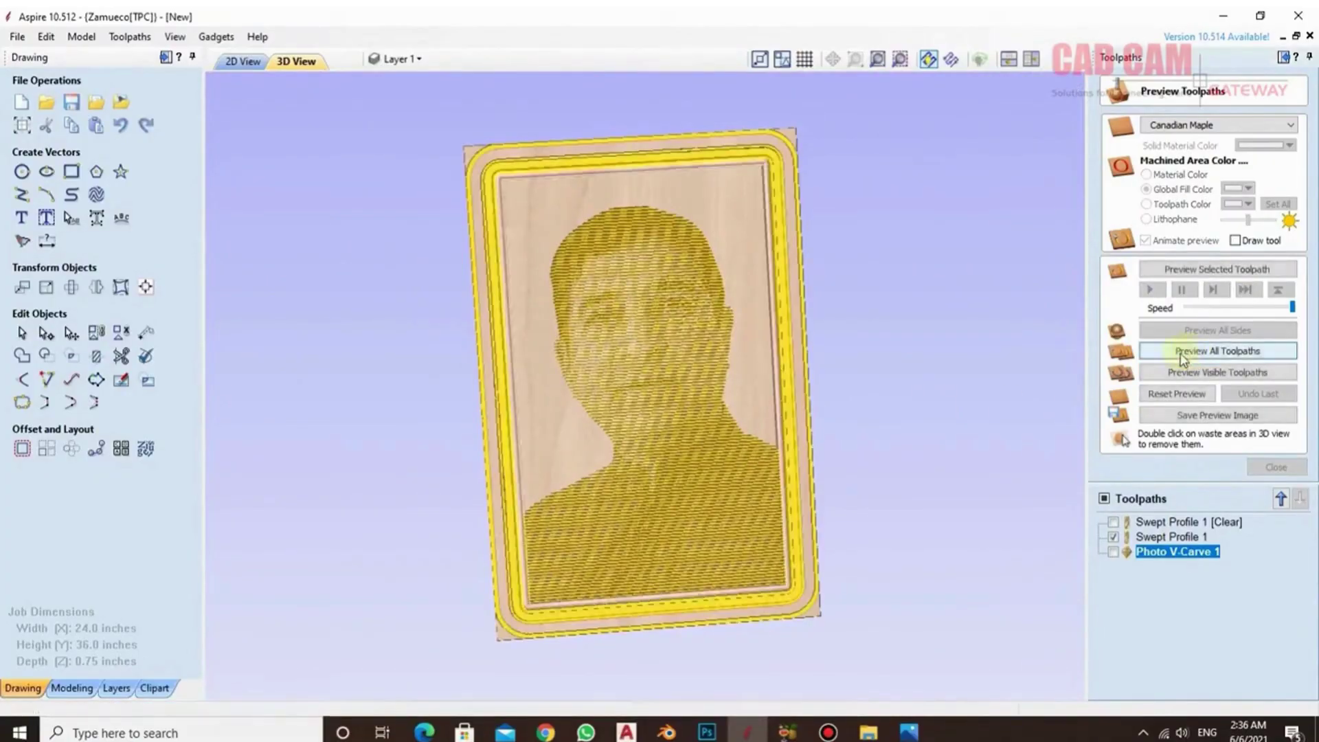
drag(669, 396, 868, 344)
drag(735, 403, 755, 474)
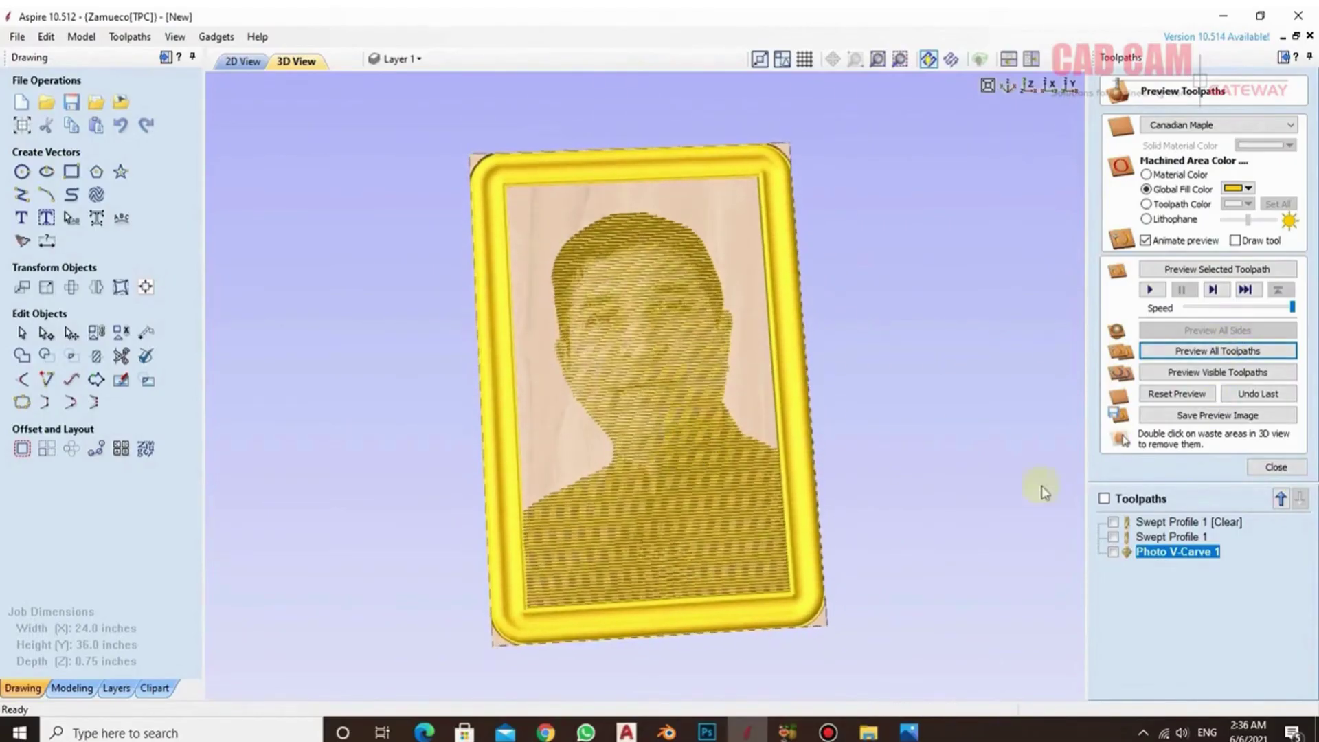
- Recalculate Photo V-Carve 1 with sparser line spacing and re-simulate all toolpaths on fresh material
double_click(1159, 550)
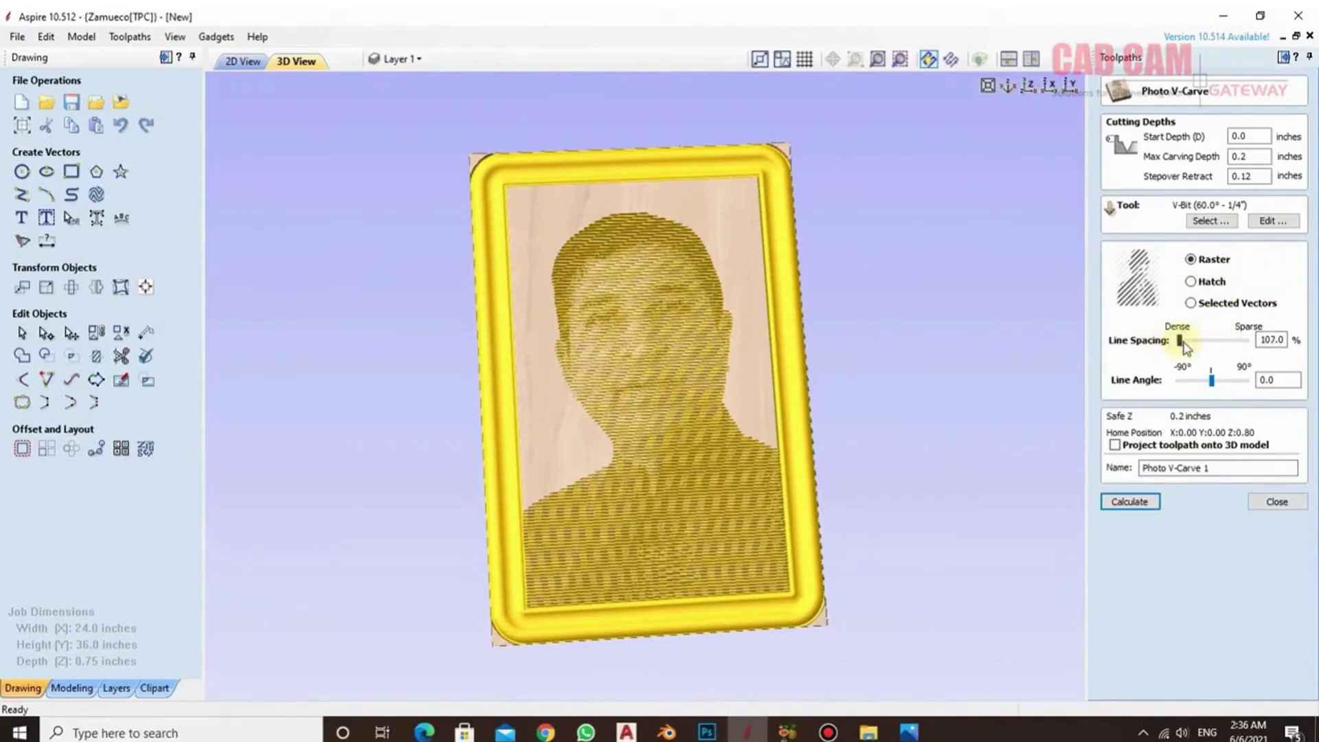
click(1135, 502)
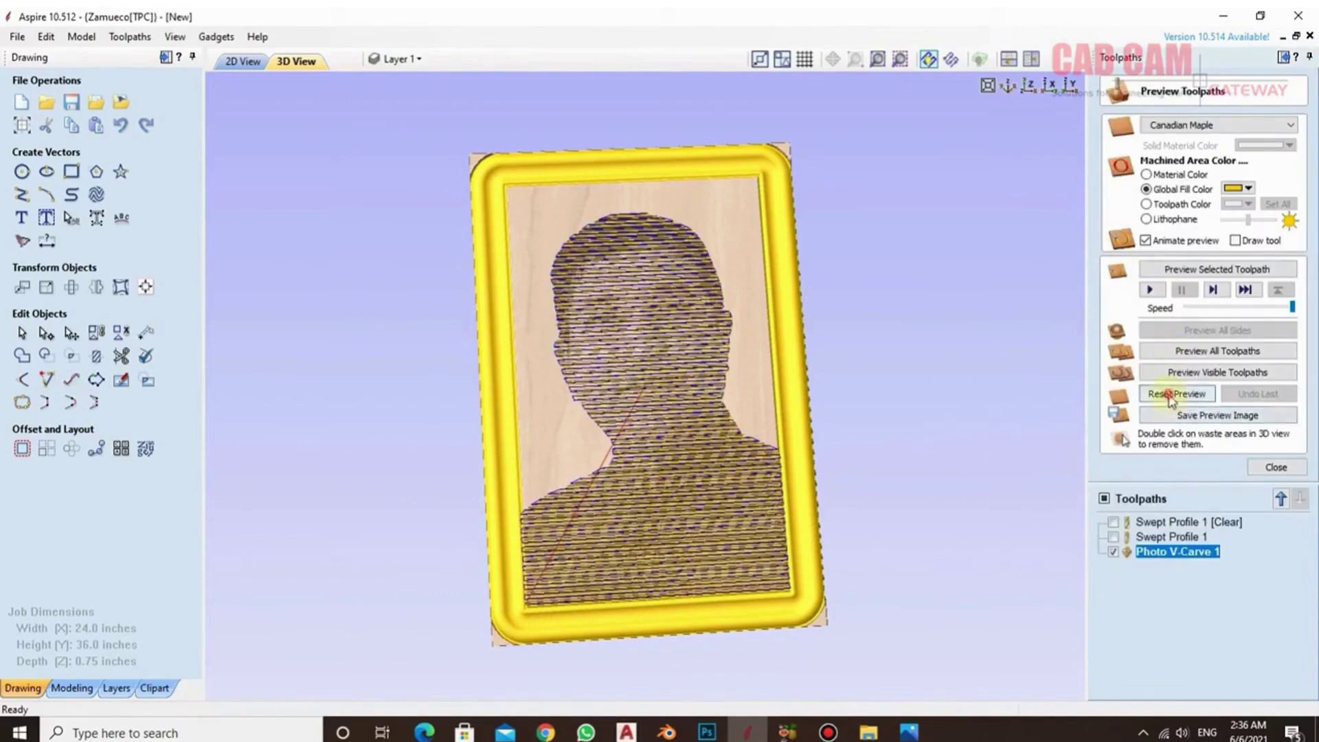
click(1174, 394)
click(1217, 350)
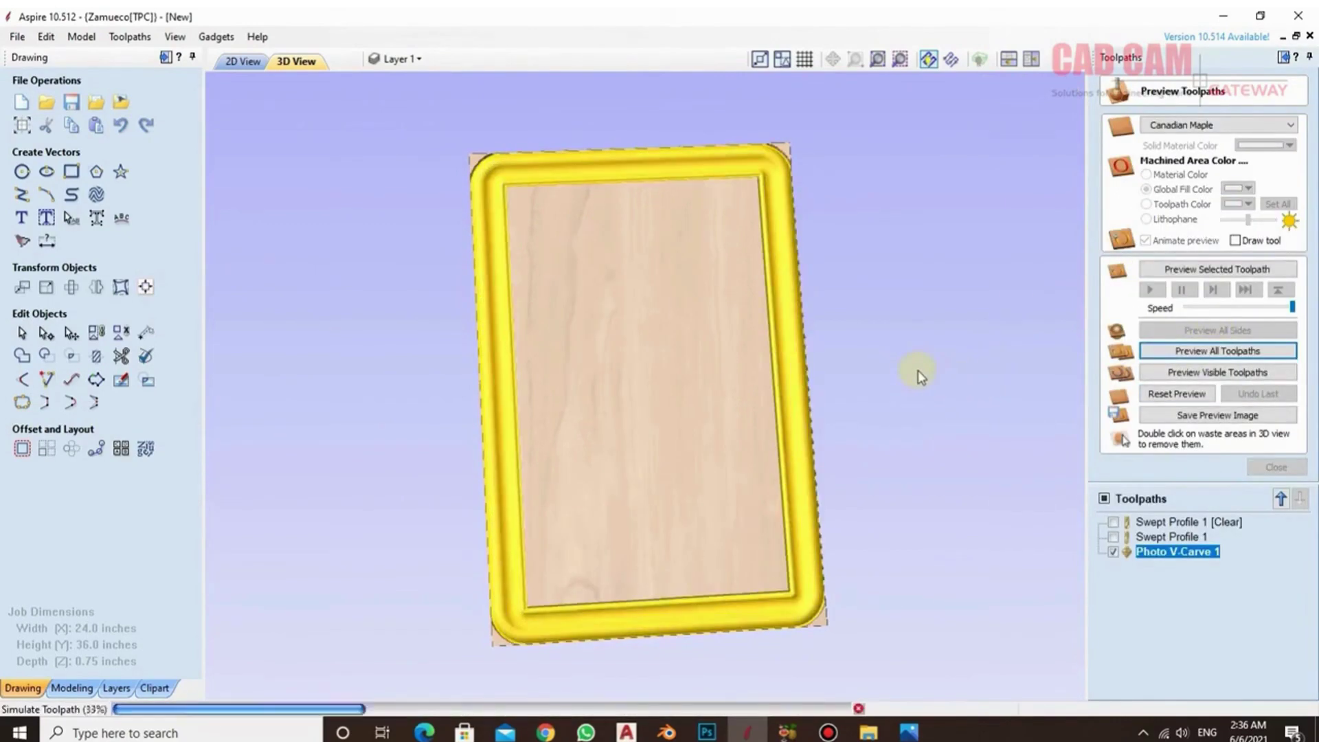
drag(711, 446, 674, 457)
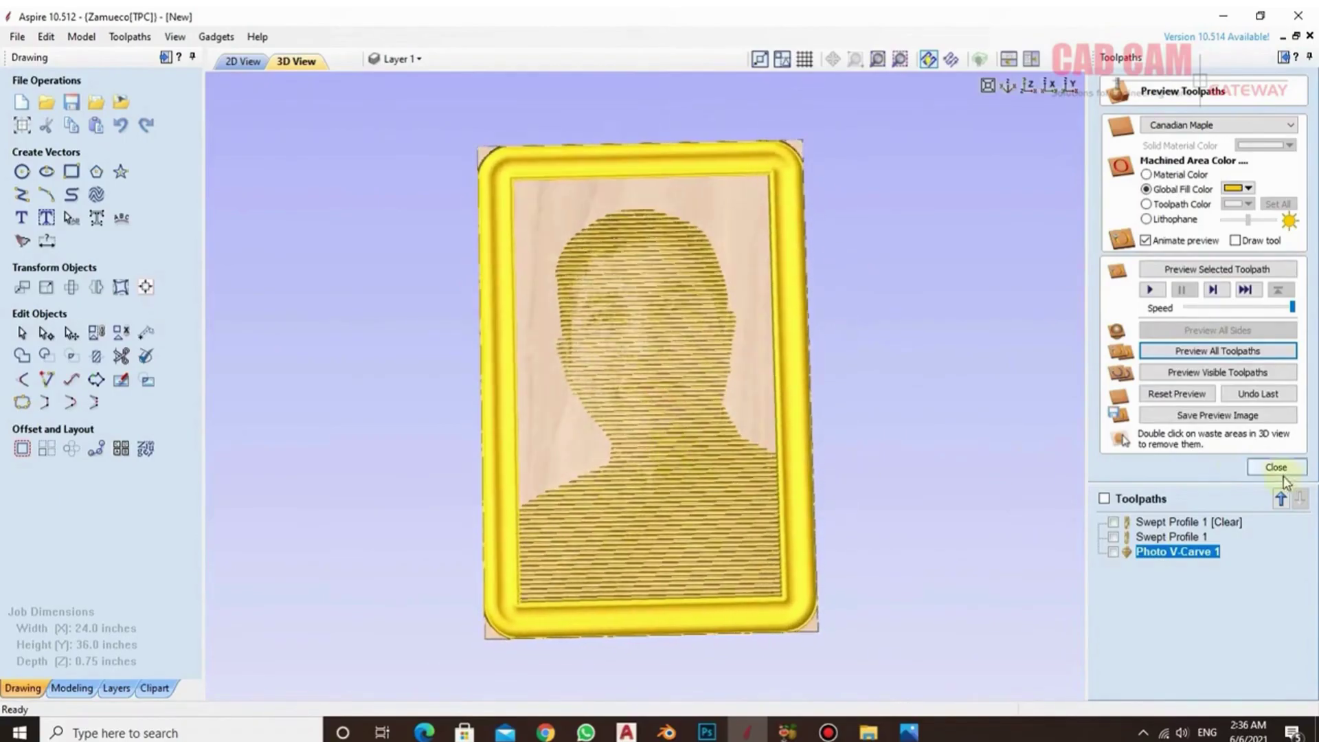
double_click(1167, 552)
- Switch the photo V-carve to a hatch pattern at 100% line spacing and preview the hatched portrait in the frame
click(1191, 282)
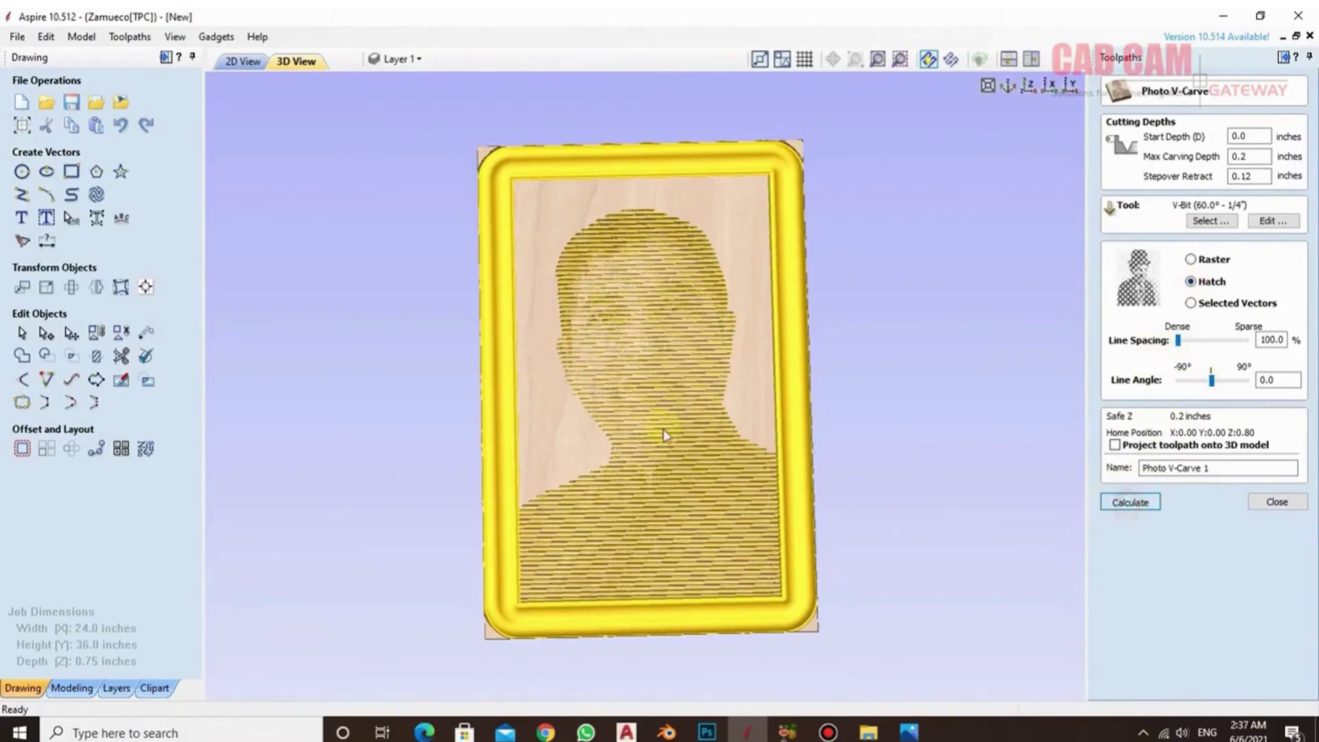
click(1176, 394)
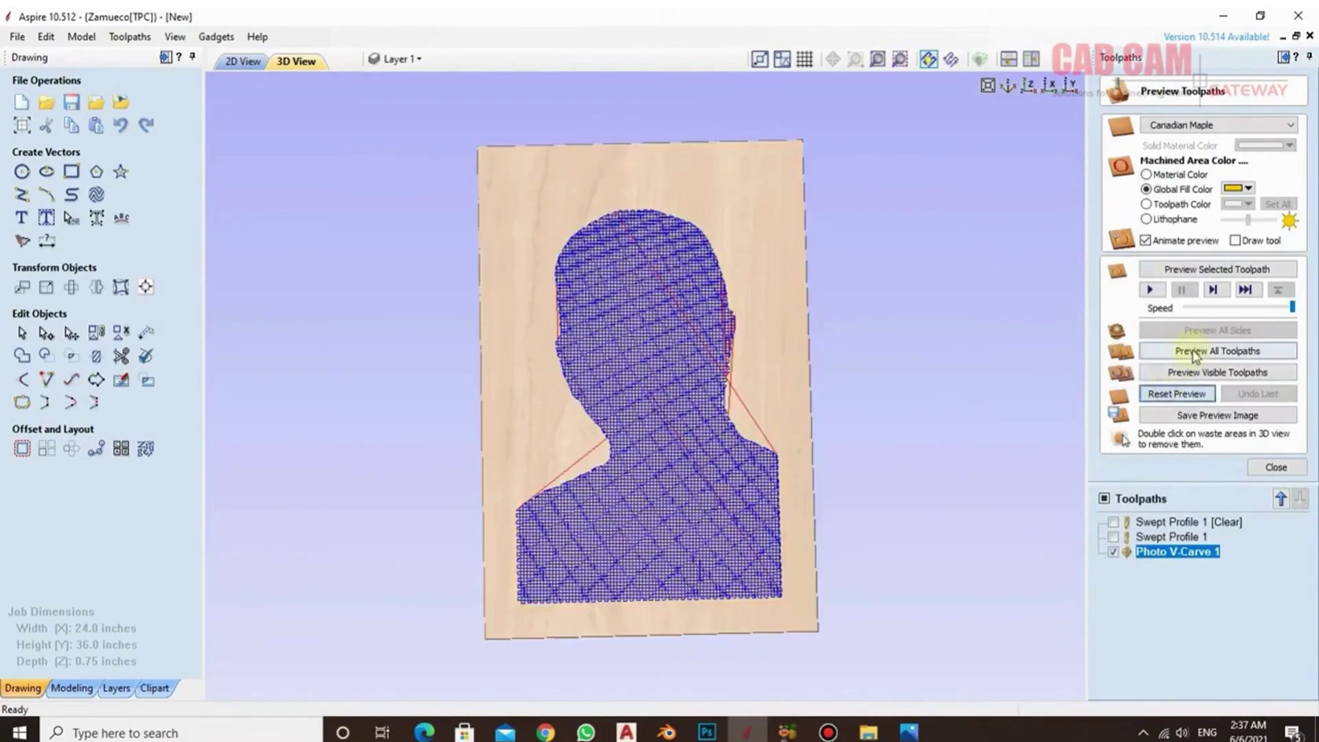
click(1217, 351)
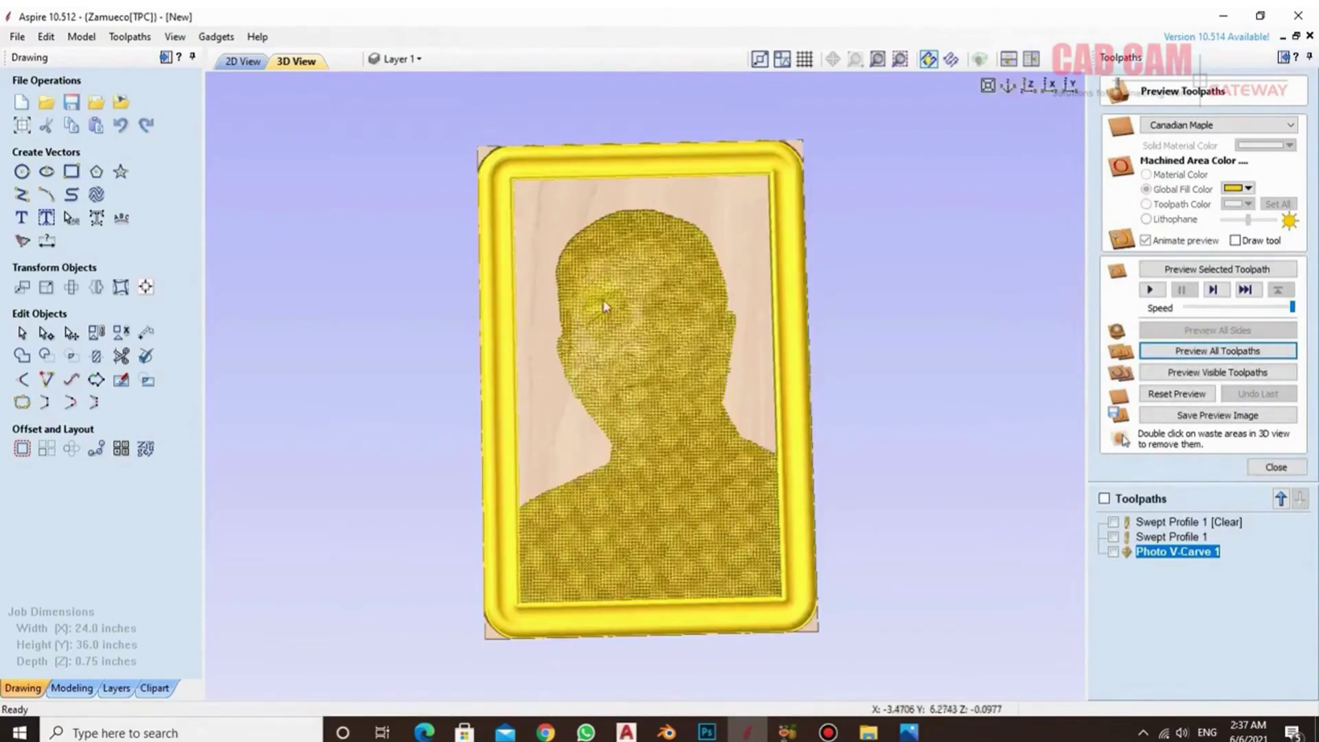
scroll(608, 289, up, 6)
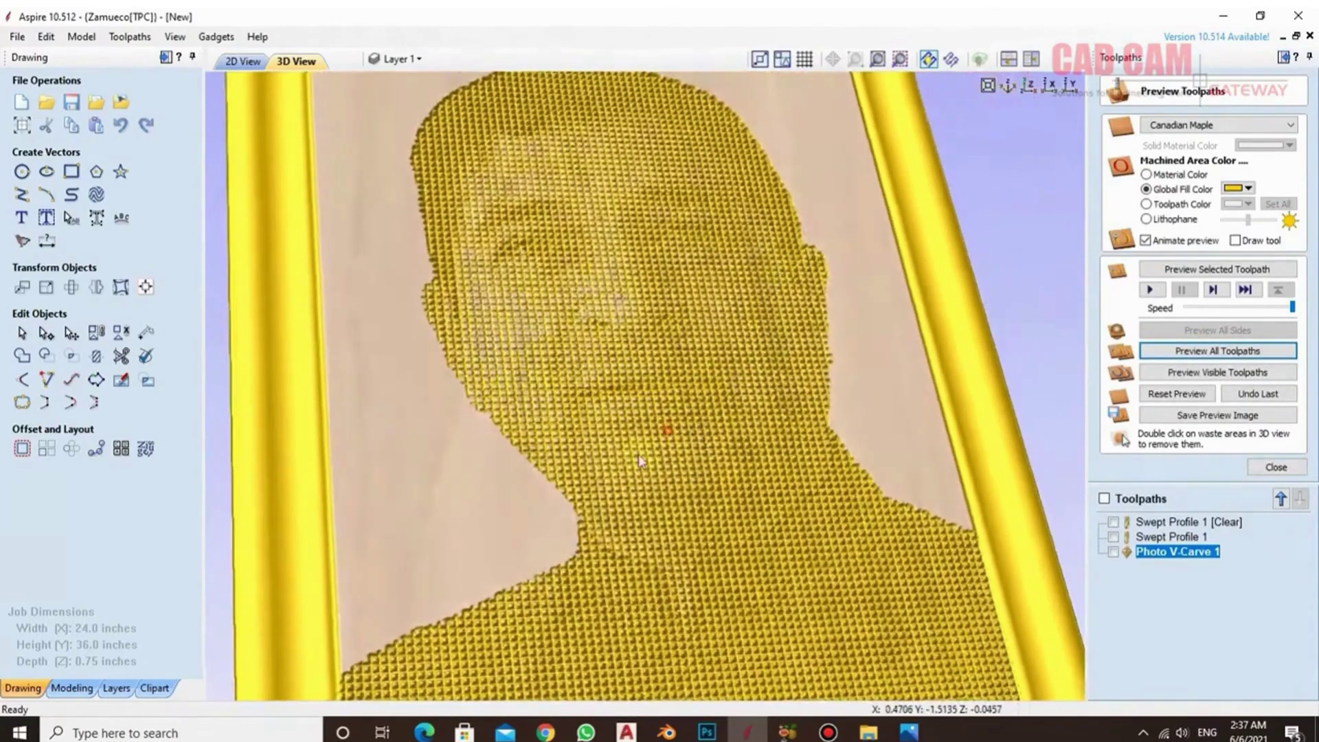
scroll(780, 271, up, 4)
scroll(632, 585, down, 10)
drag(631, 579, 687, 388)
- Reopen Photo V-Carve 1, switch its pattern to Selected Vectors, and view the board from the top
double_click(1177, 552)
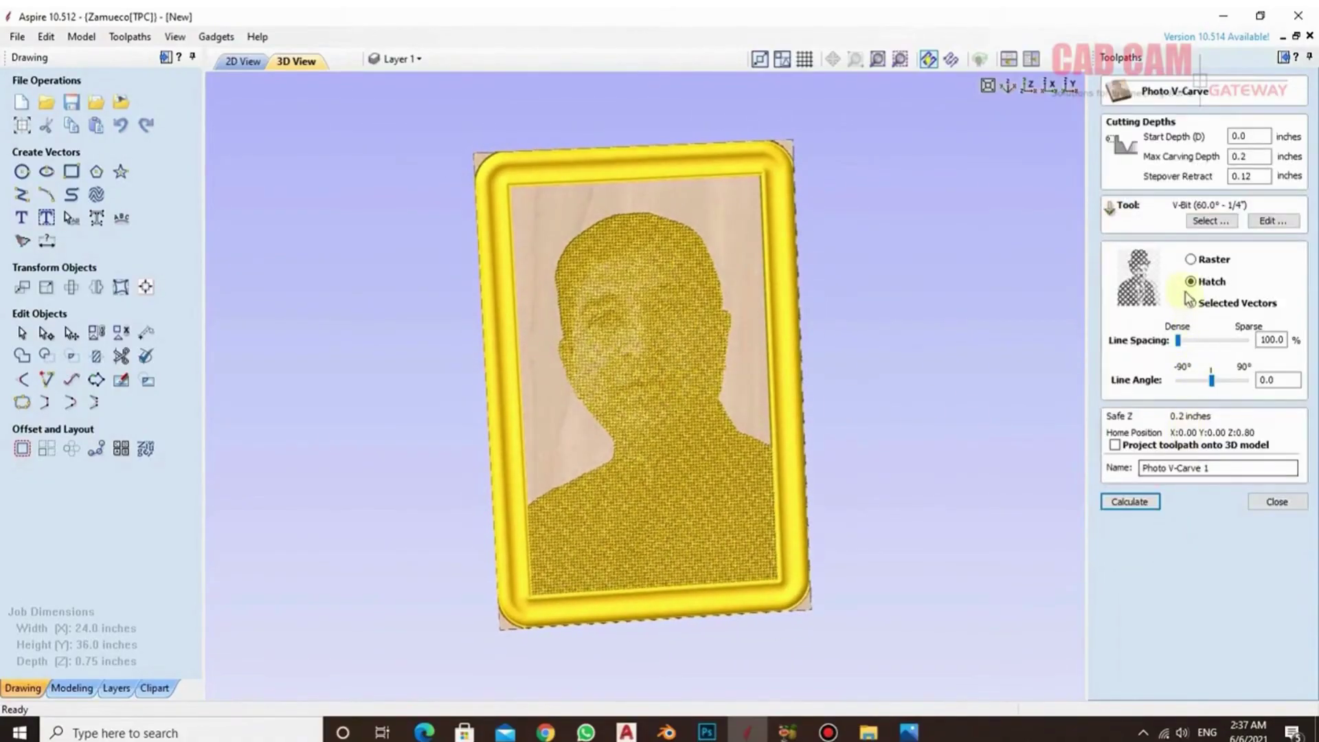
click(1191, 304)
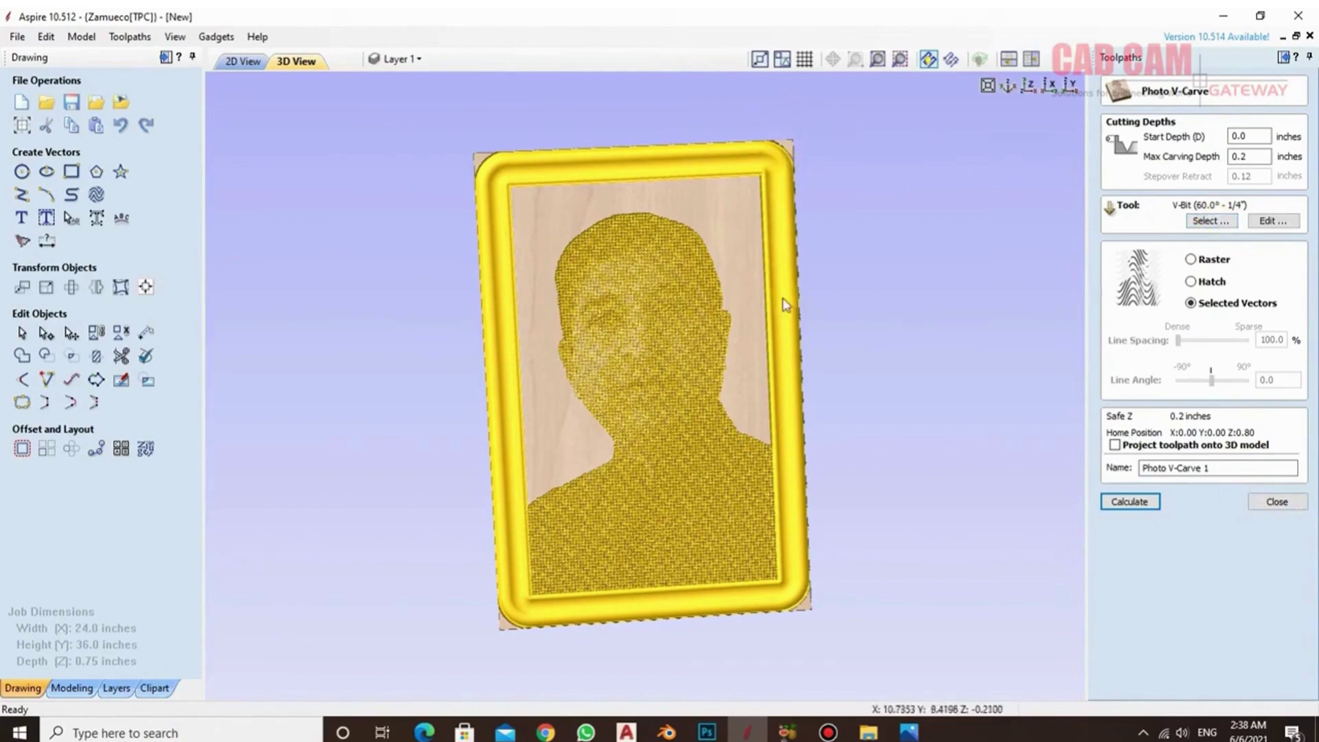
click(832, 366)
click(1029, 87)
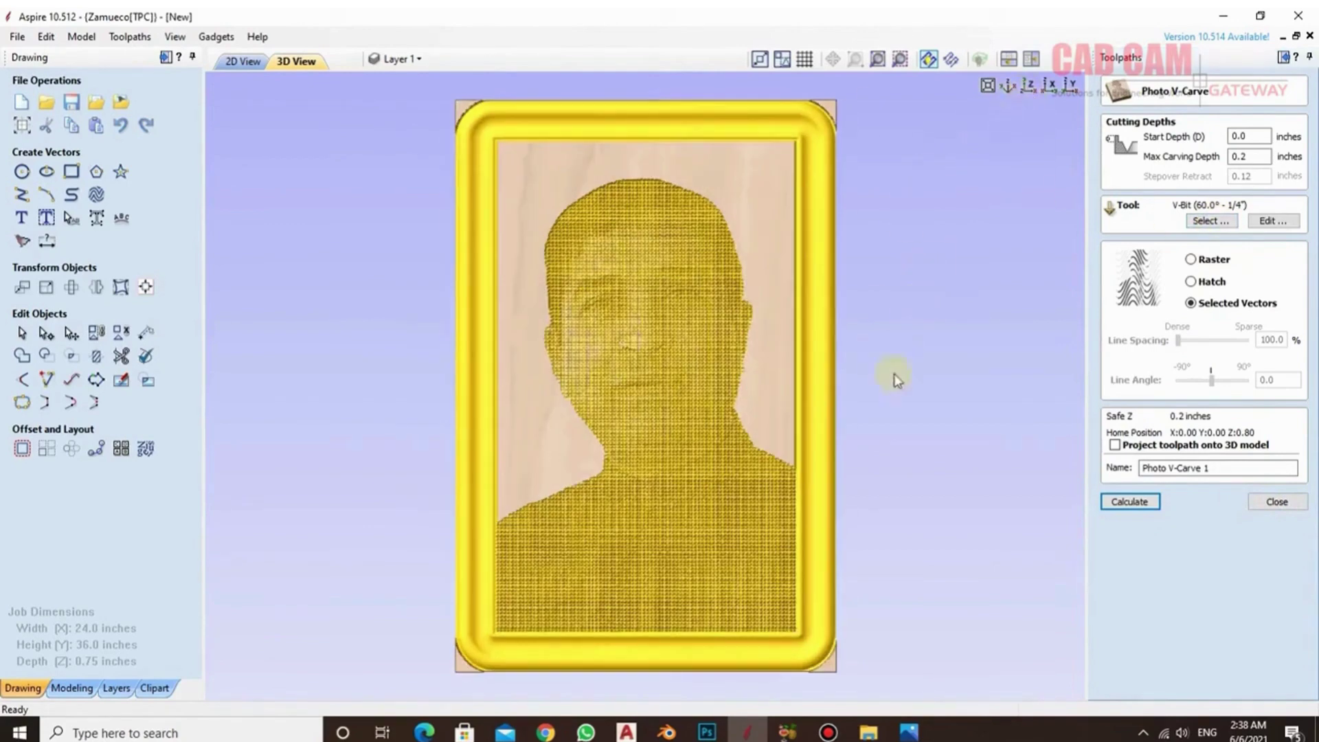